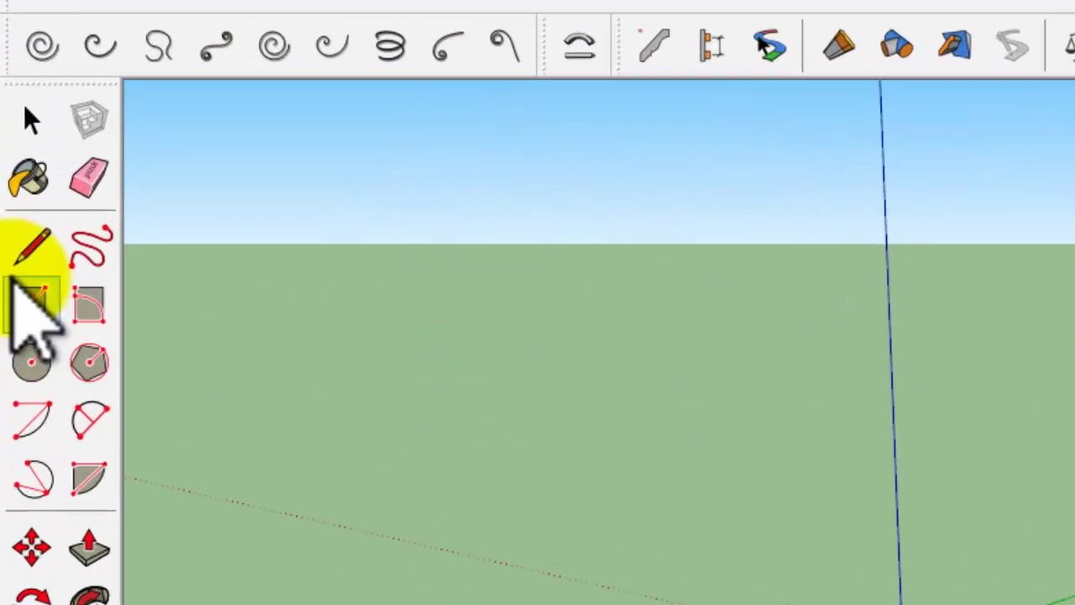
Step: Set the empty model's camera to the Top standard view, looking straight down on the ground
left_click(14, 230)
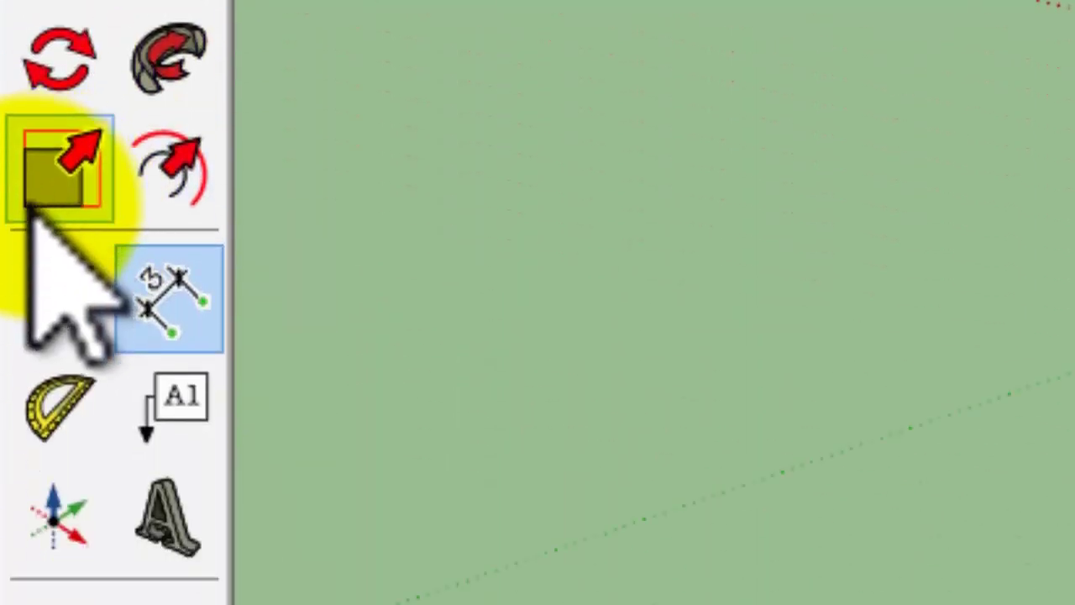
left_click(58, 303)
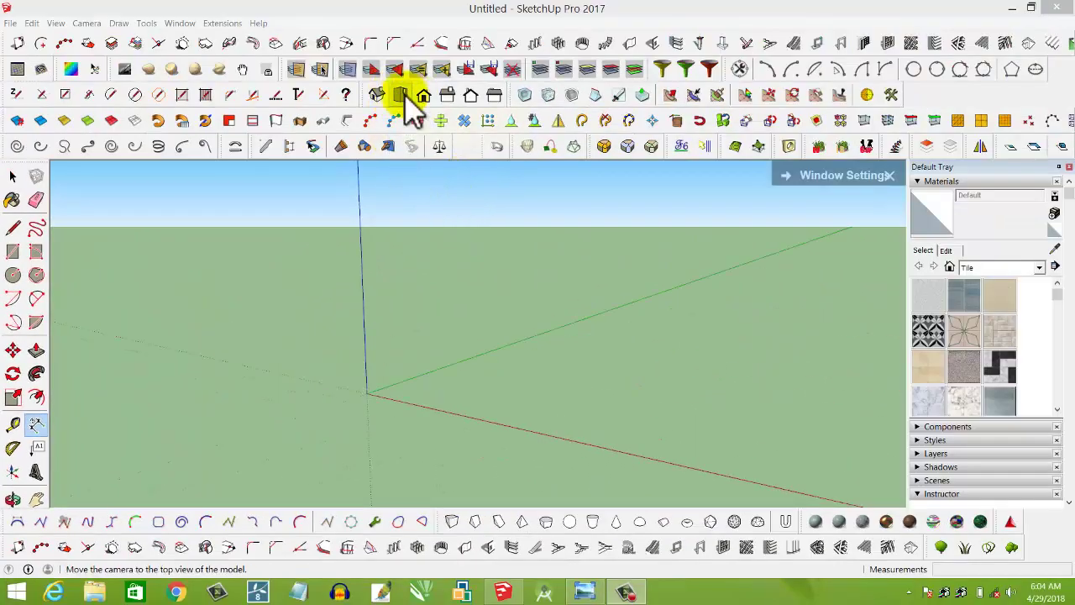
left_click(402, 94)
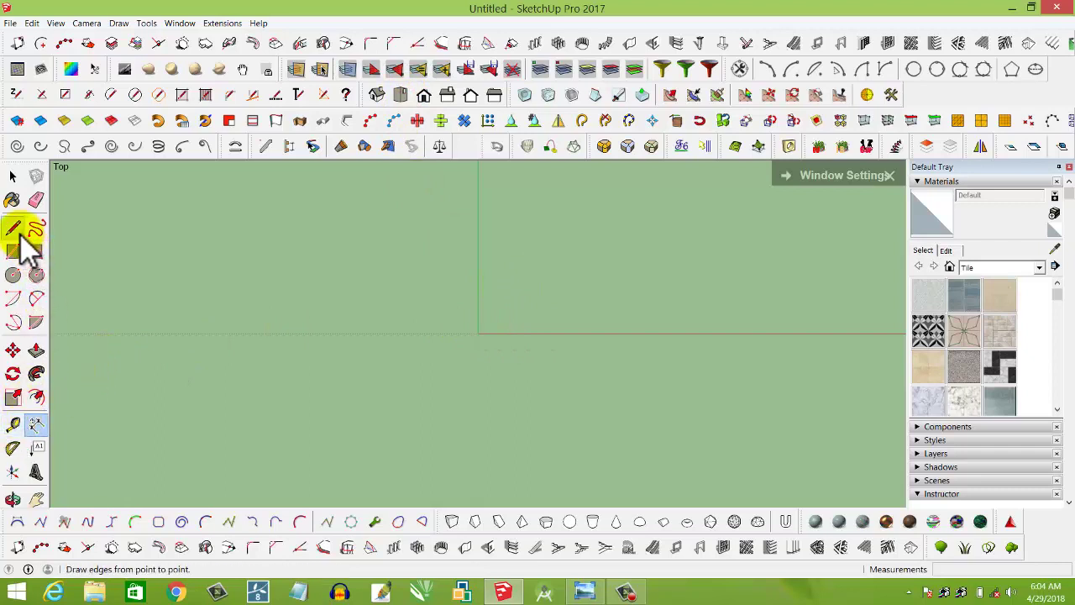
left_click(37, 425)
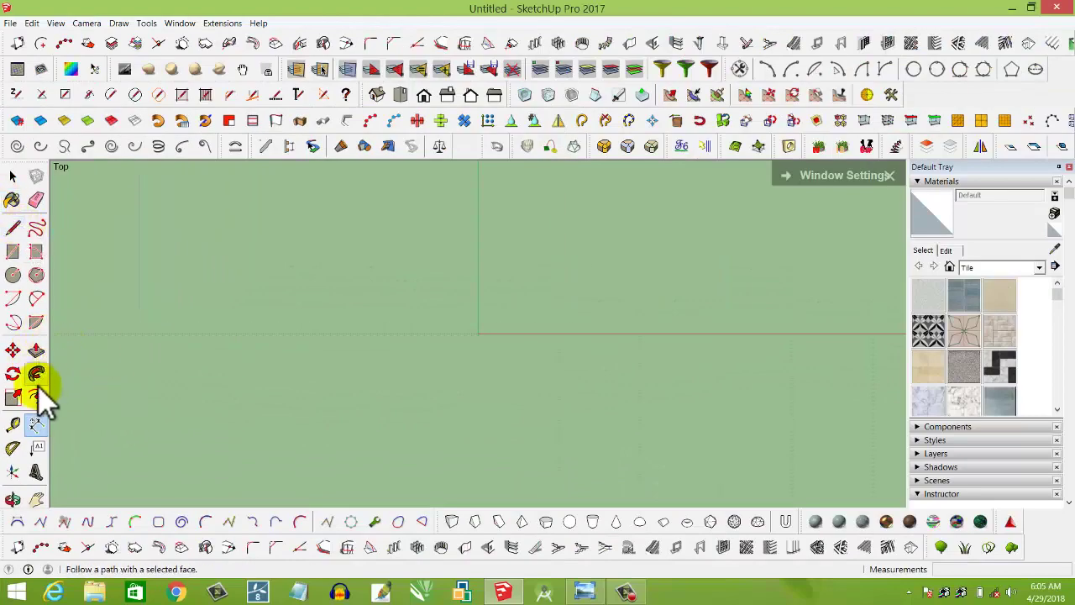
Step: Draw four Line edges from the green axis and close them into a square face
left_click(12, 234)
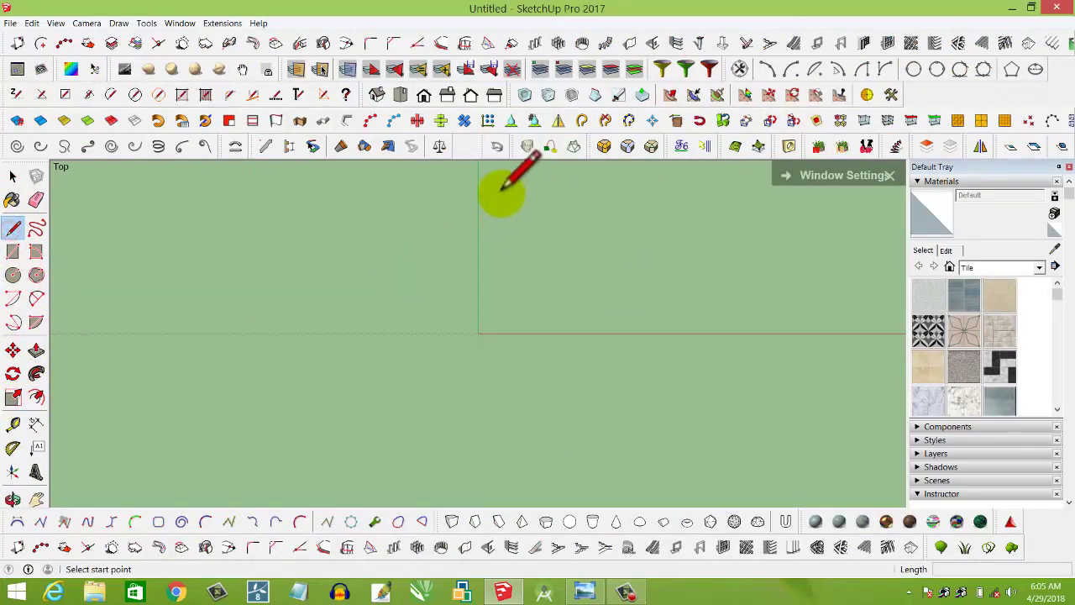
left_click(477, 175)
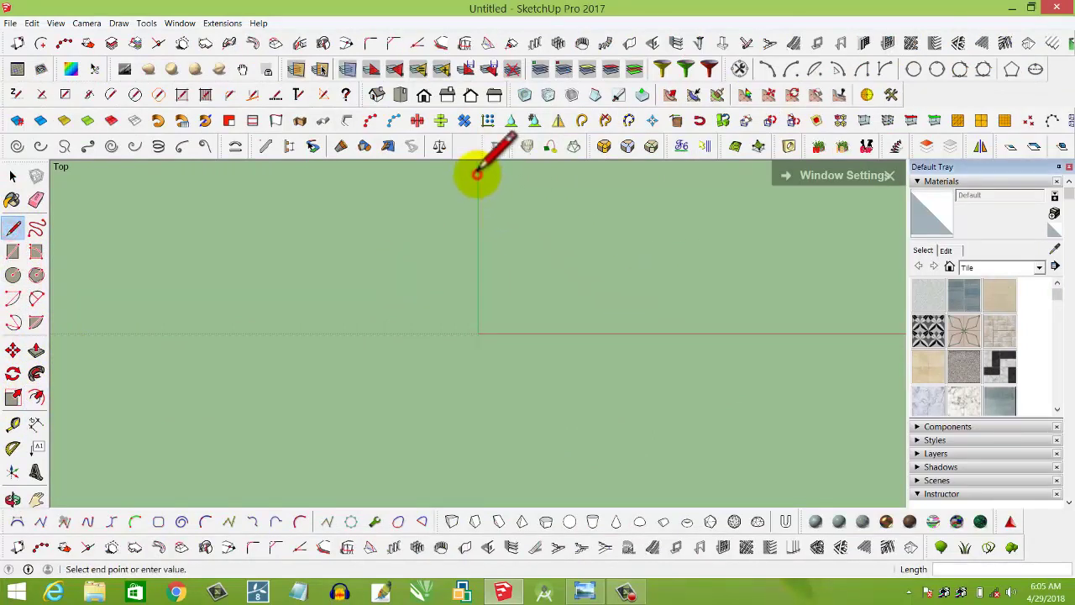
left_click(662, 174)
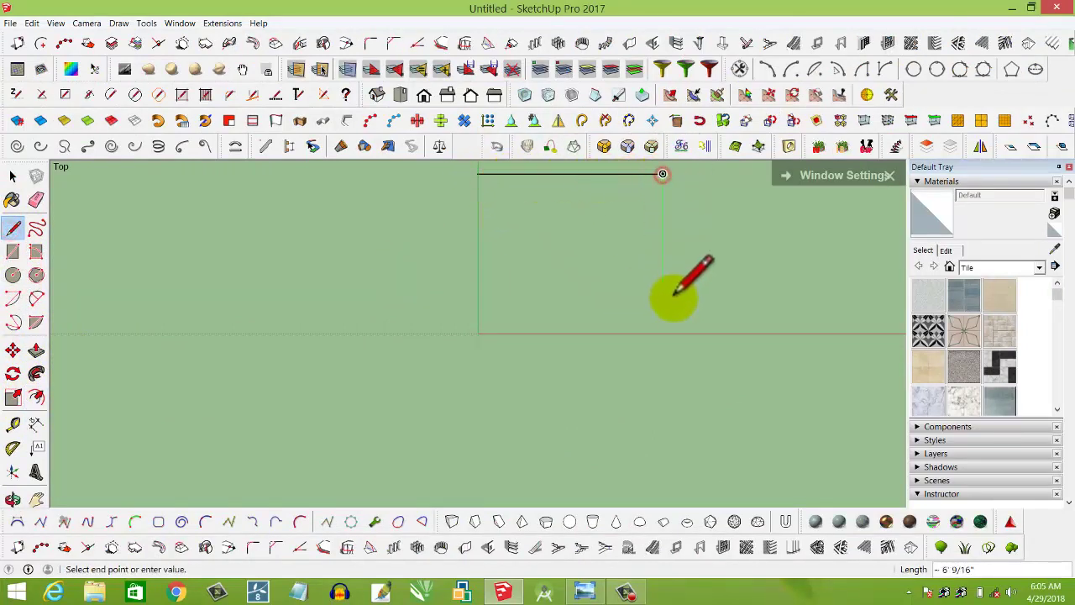
left_click(663, 333)
left_click(478, 333)
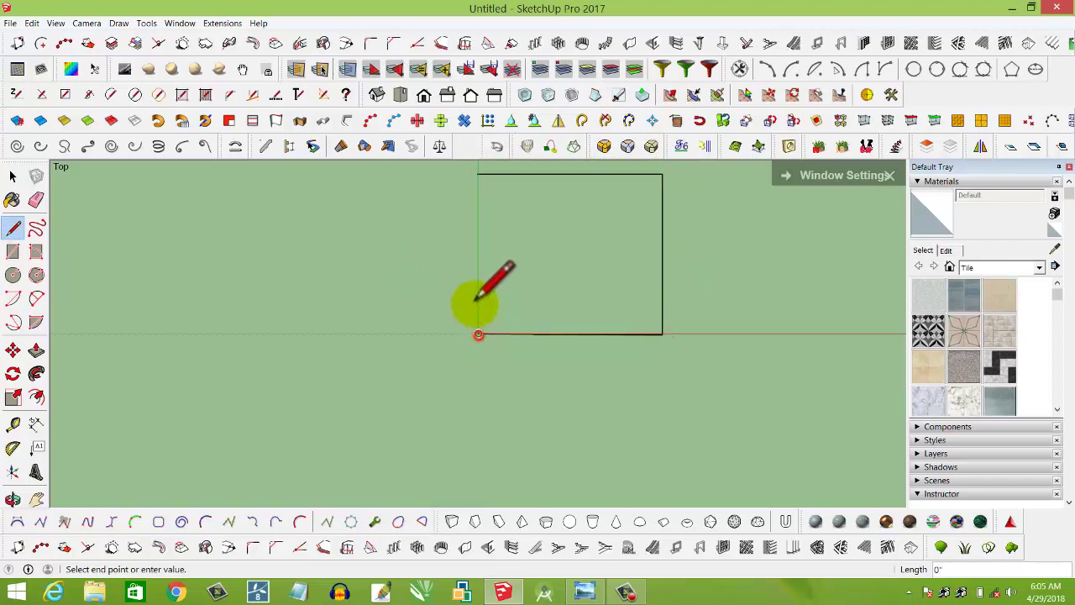
left_click(477, 173)
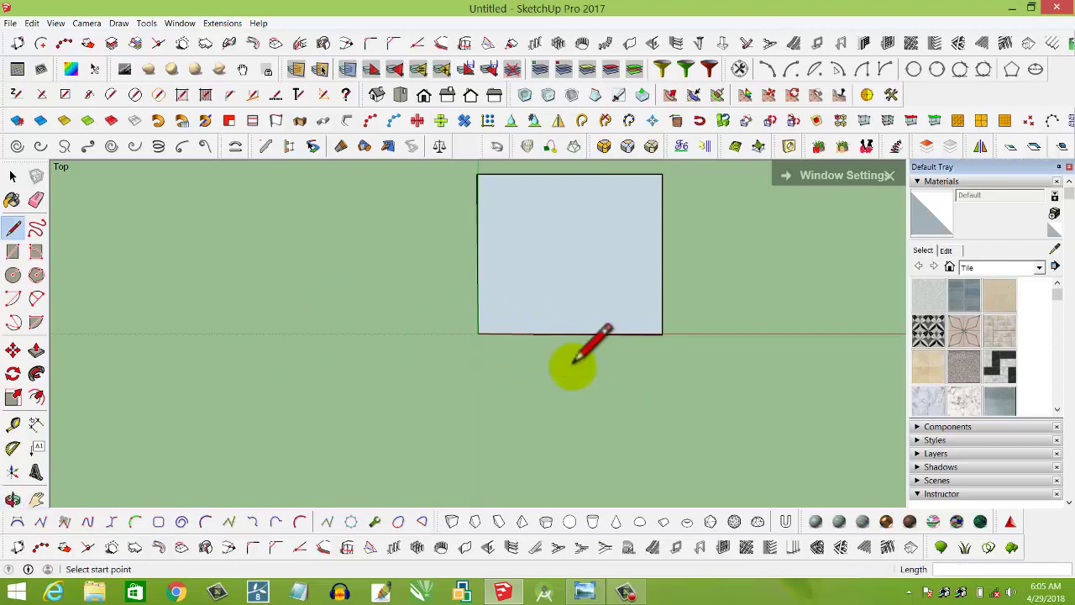
middle_click_drag(573, 361, 574, 365)
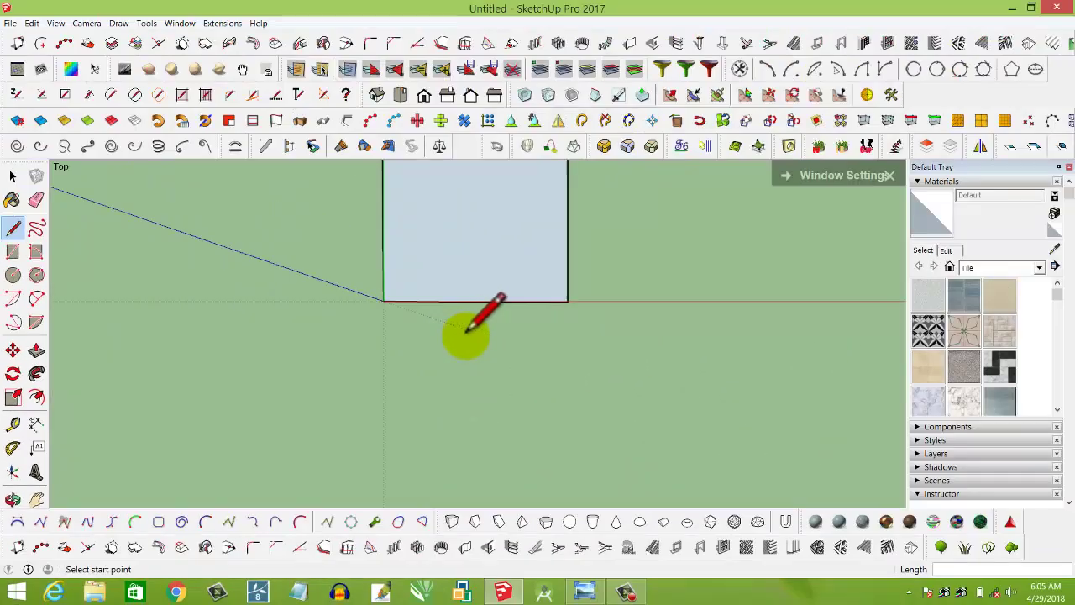
Step: Orbit and zoom to a low, tilted perspective of the grey rectangle
key("o")
mouse_move(479, 333)
left_mouse_down()
mouse_move(367, 277)
mouse_move(396, 156)
mouse_move(332, 337)
mouse_move(523, 324)
mouse_move(437, 188)
mouse_move(232, 244)
mouse_move(252, 335)
mouse_move(557, 353)
mouse_move(272, 319)
mouse_move(297, 131)
mouse_move(600, 108)
mouse_move(797, 211)
mouse_move(758, 110)
left_mouse_up()
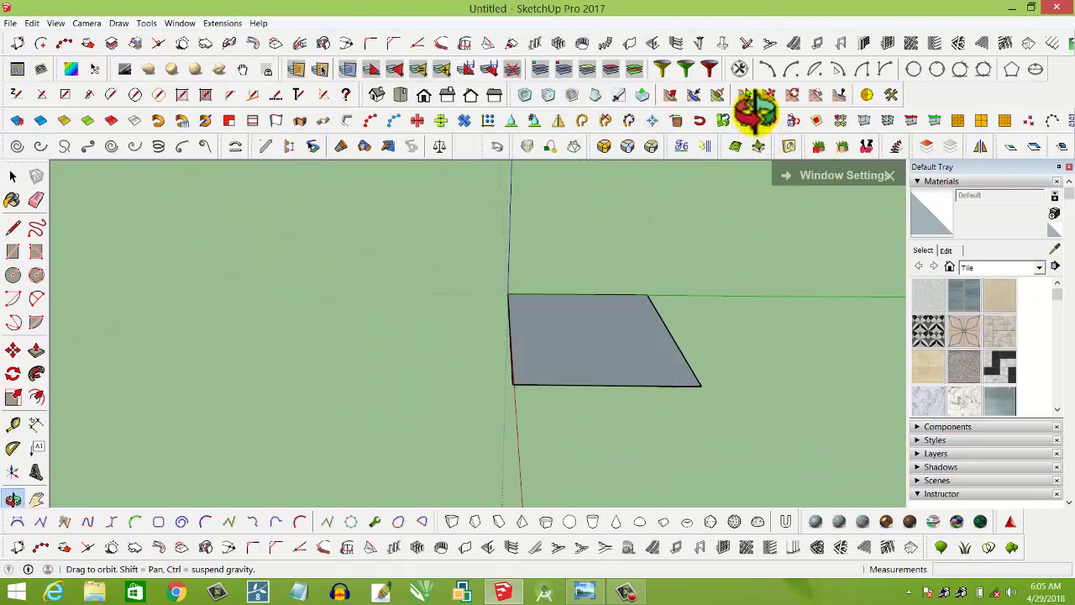
key("p")
key("o")
mouse_move(444, 389)
left_mouse_down()
mouse_move(664, 329)
mouse_move(711, 328)
mouse_move(752, 422)
left_mouse_up()
key("p")
scroll(500, 235, "up", 2)
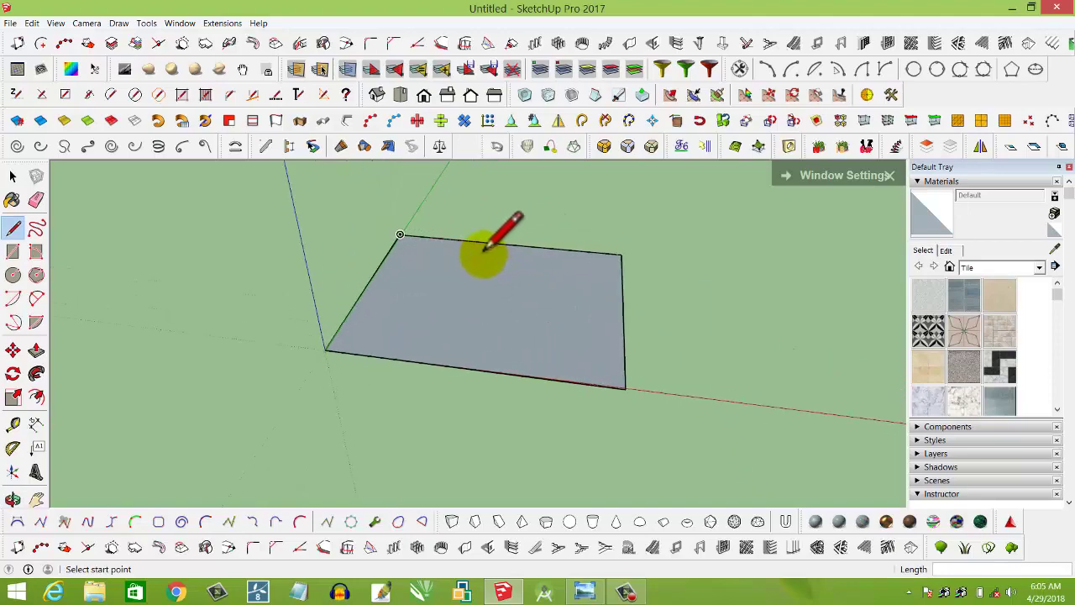
scroll(487, 243, "up", 3)
mouse_move(483, 250)
middle_mouse_down()
mouse_move(493, 344)
mouse_move(504, 277)
mouse_move(439, 241)
middle_mouse_up()
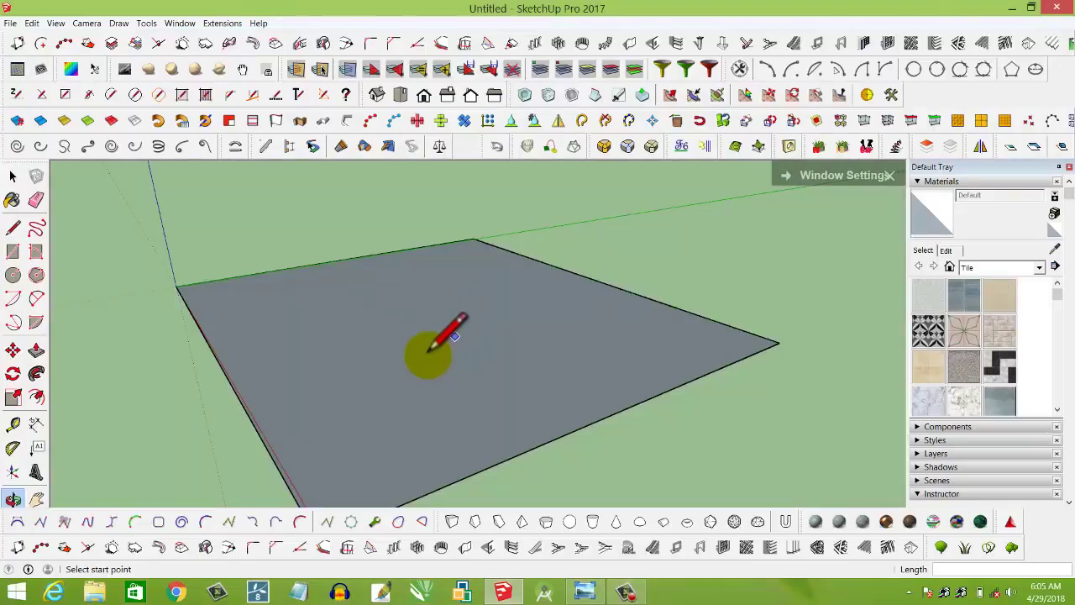
mouse_move(431, 351)
middle_mouse_down()
mouse_move(446, 364)
mouse_move(528, 280)
mouse_move(540, 355)
middle_mouse_up()
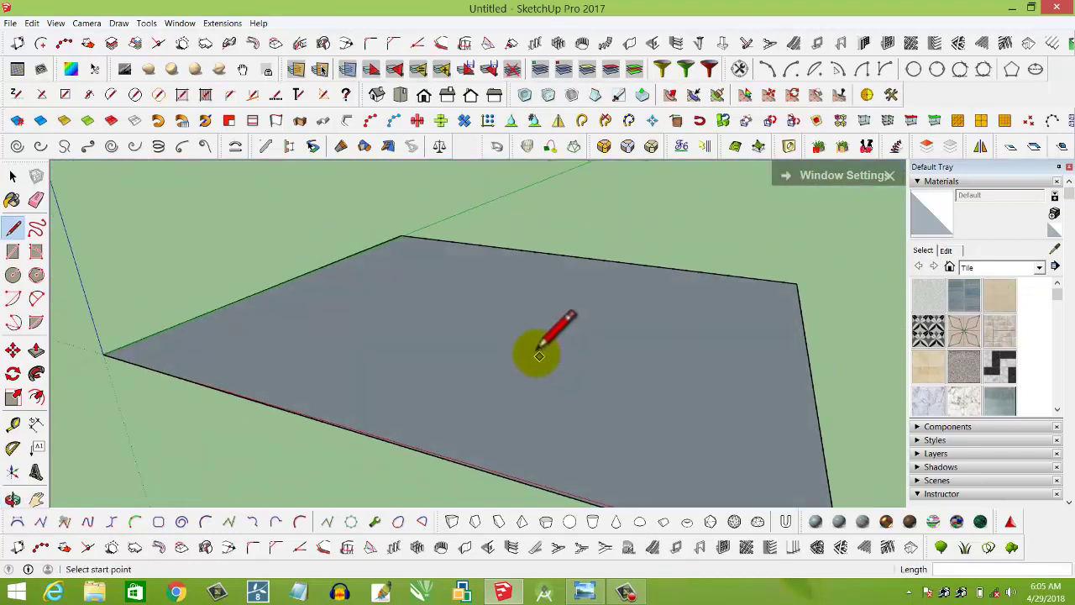
scroll(538, 350, "down", 1)
scroll(537, 352, "down", 1)
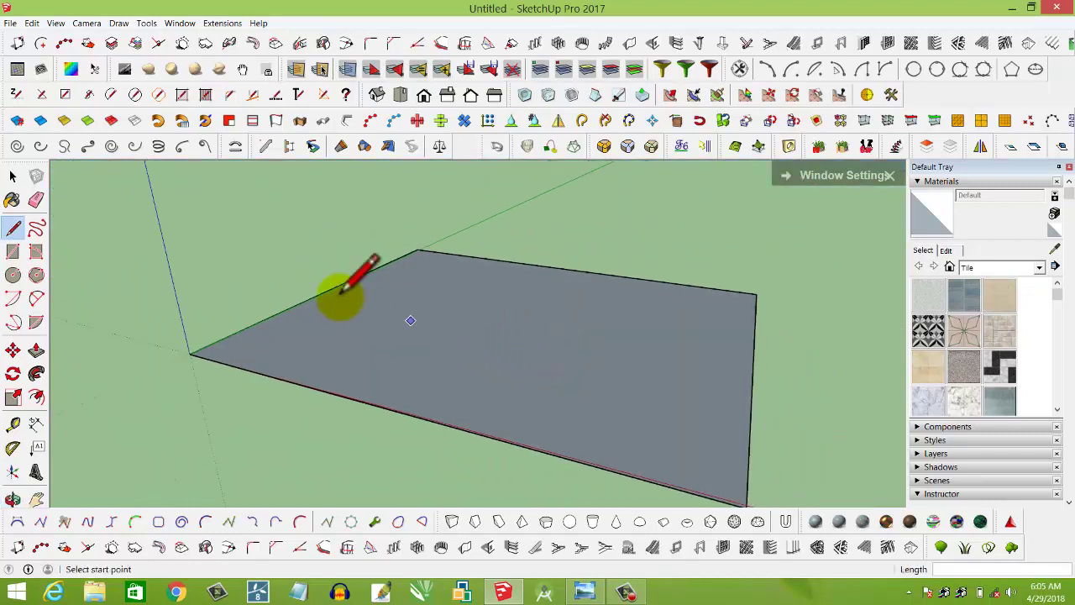
Step: Push/Pull the rectangle upward into a slab 6 3/16" thick
left_click(37, 351)
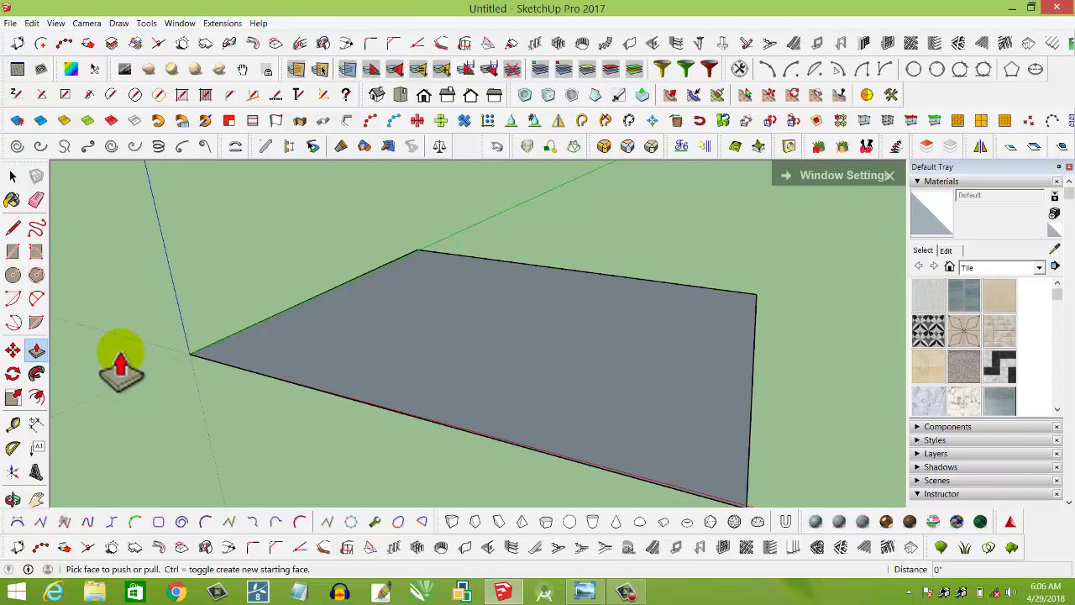
left_click(13, 228)
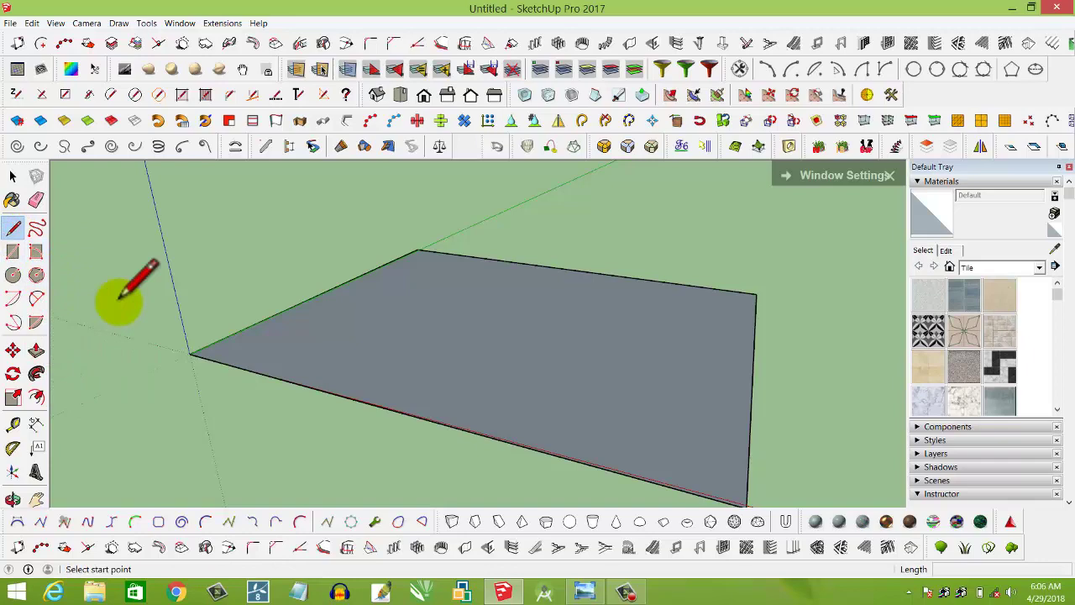
key("p")
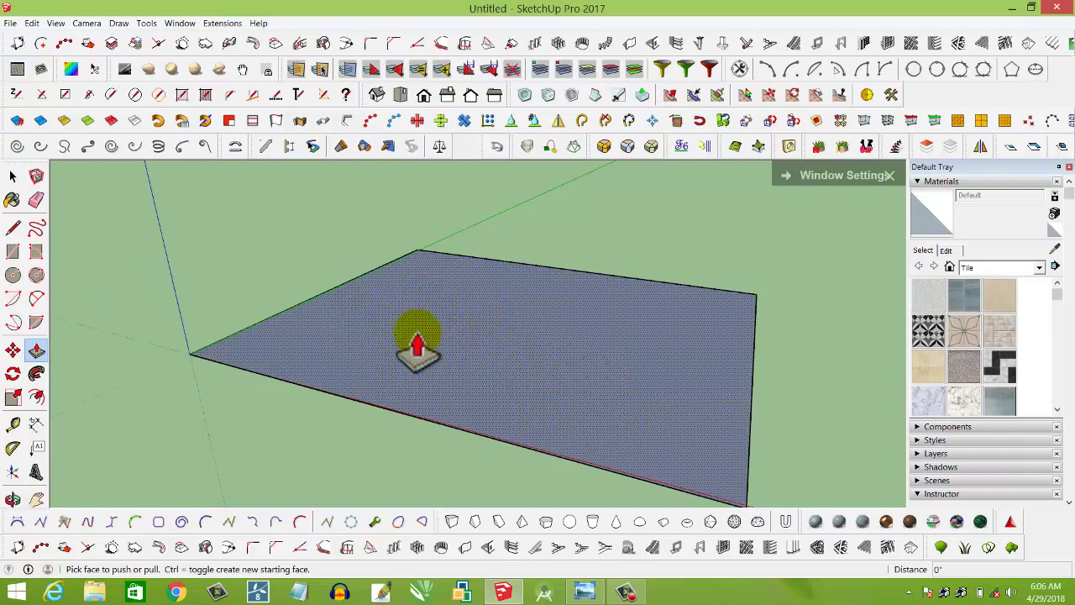
left_click(463, 351)
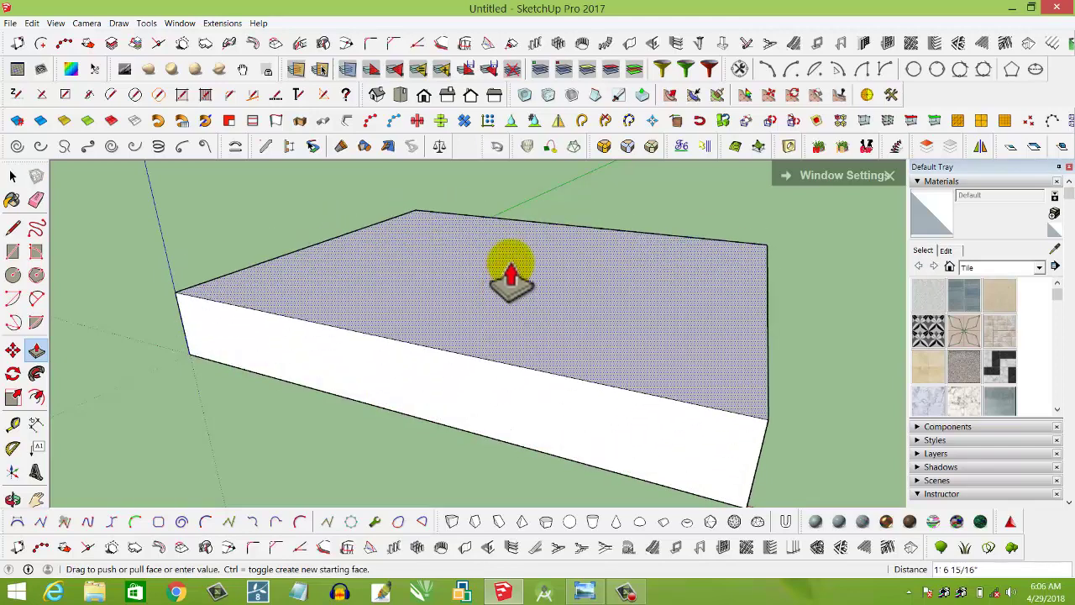
mouse_move(496, 341)
middle_mouse_down()
mouse_move(419, 291)
mouse_move(373, 283)
mouse_move(619, 324)
mouse_move(504, 324)
mouse_move(504, 352)
mouse_move(437, 319)
middle_mouse_up()
scroll(504, 323, "down", 3)
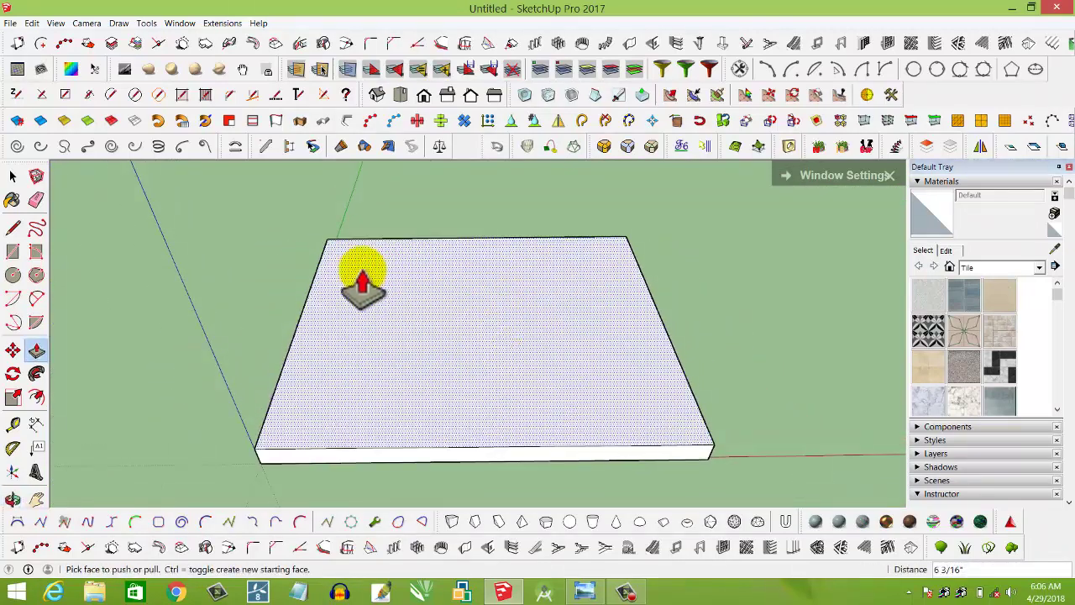
left_click(14, 230)
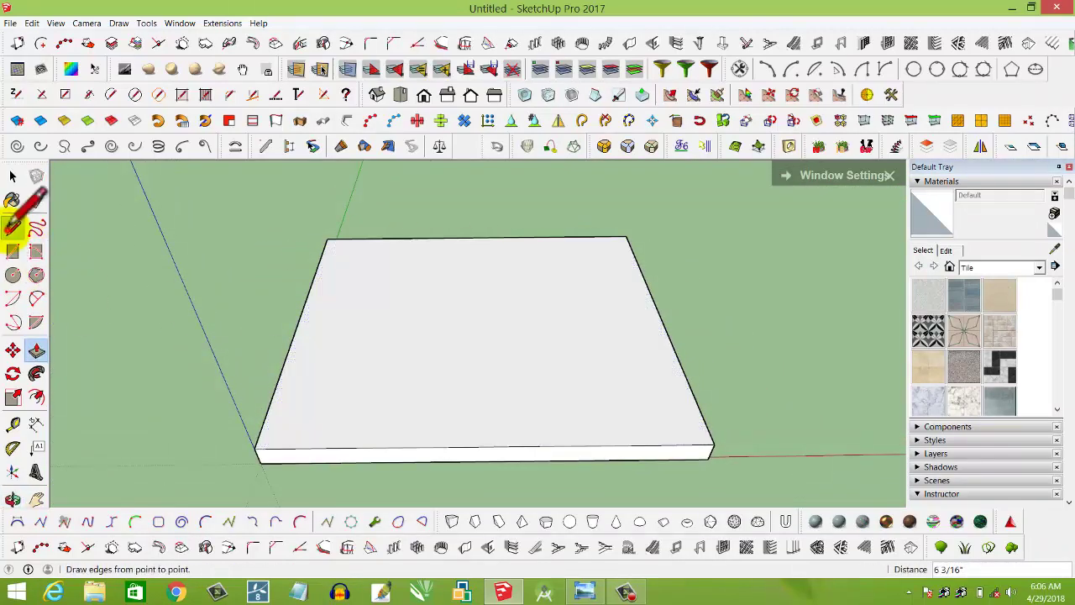
Step: Split the slab top with a line from the edge midpoint, then lower the right half and raise the left half
left_click(475, 240)
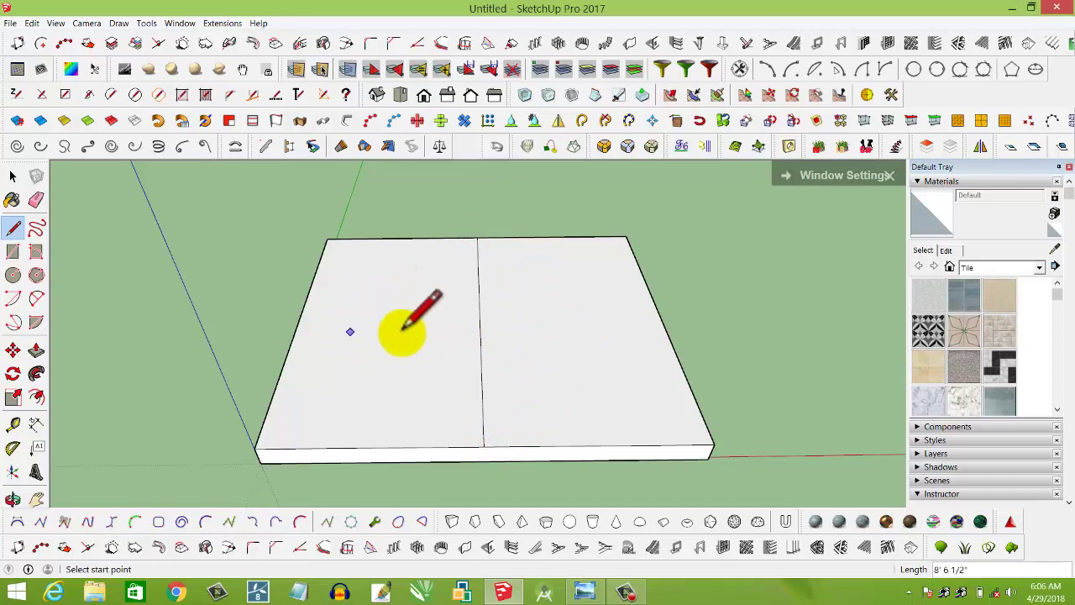
left_click(37, 352)
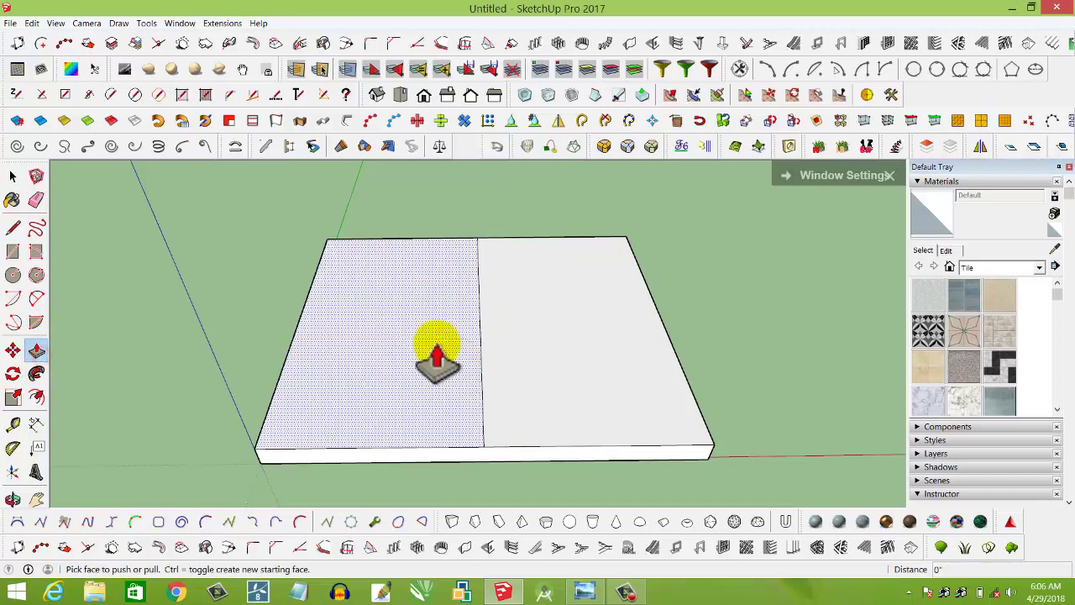
left_click(564, 351)
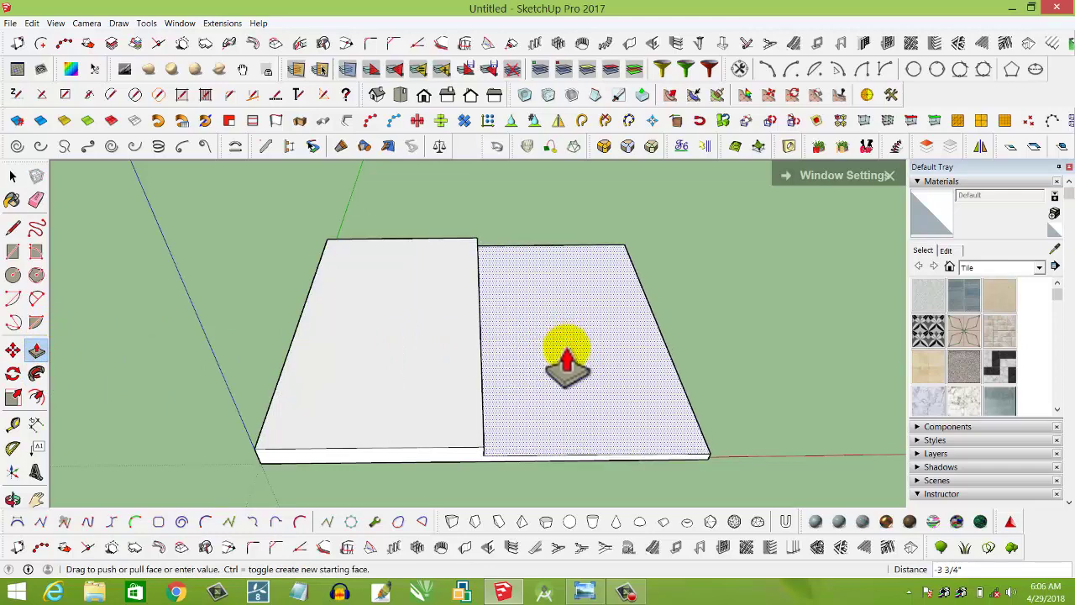
left_click(568, 360)
left_click(420, 352)
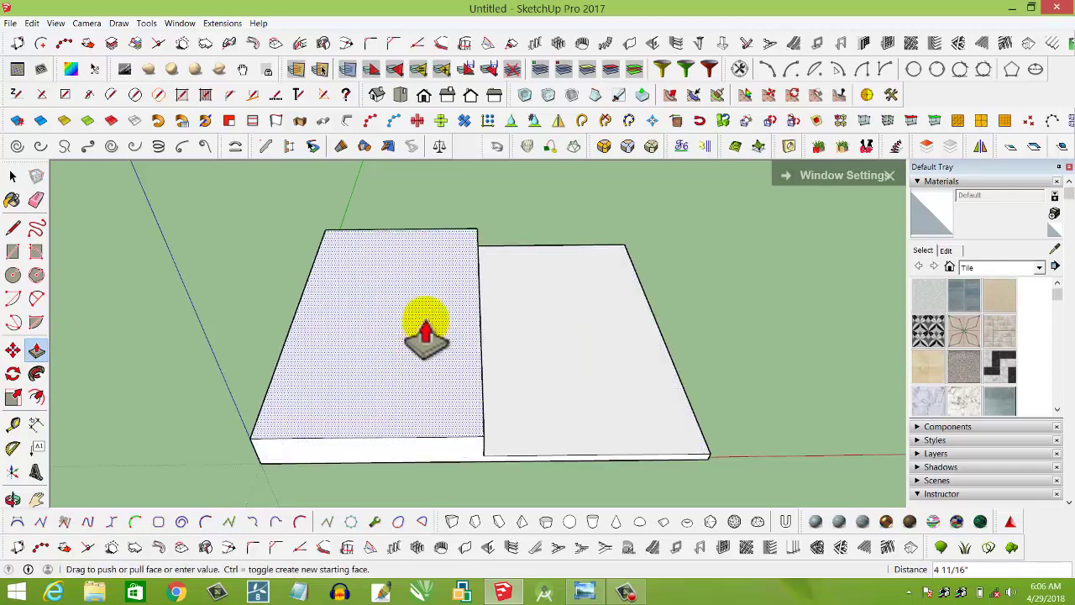
left_click(424, 278)
mouse_move(559, 360)
middle_mouse_down()
mouse_move(347, 331)
mouse_move(504, 331)
middle_mouse_up()
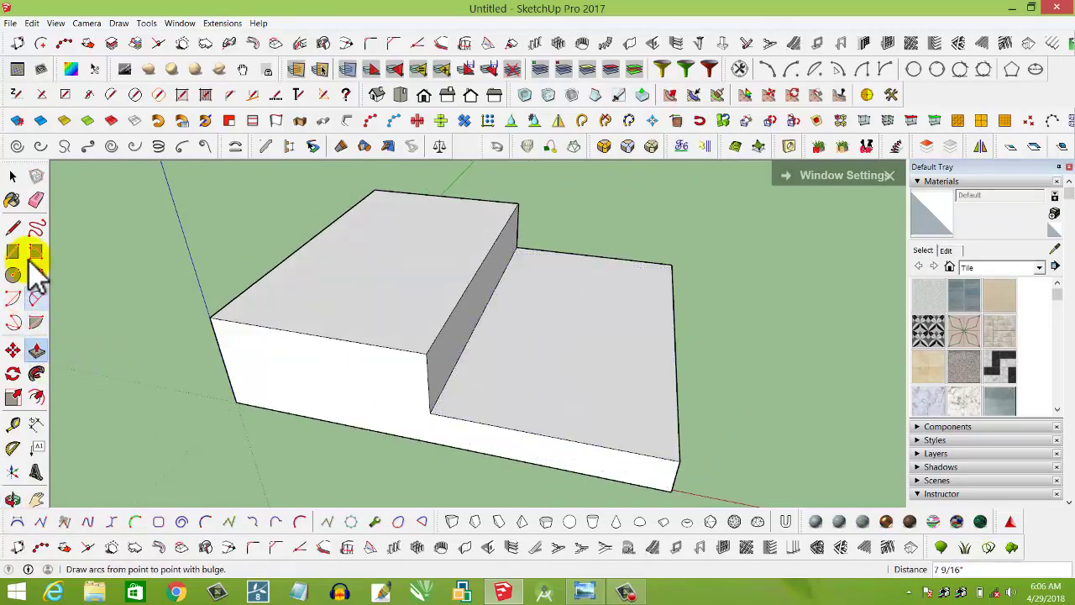
Step: Draw back-to-front lines splitting both the lower step's top and the raised block's top
left_click(12, 228)
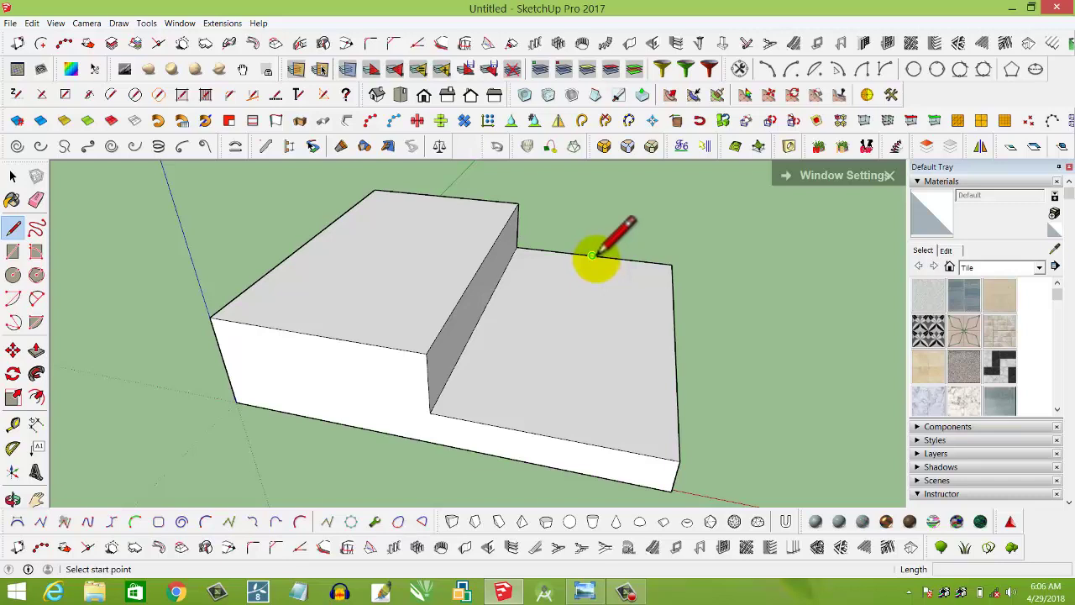
left_click(592, 255)
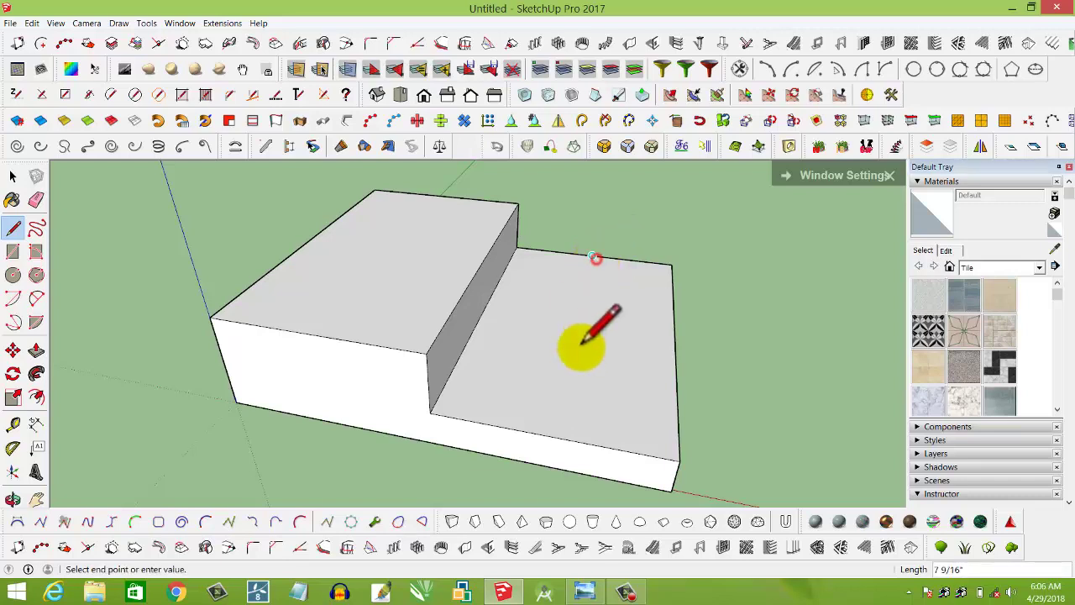
left_click(550, 436)
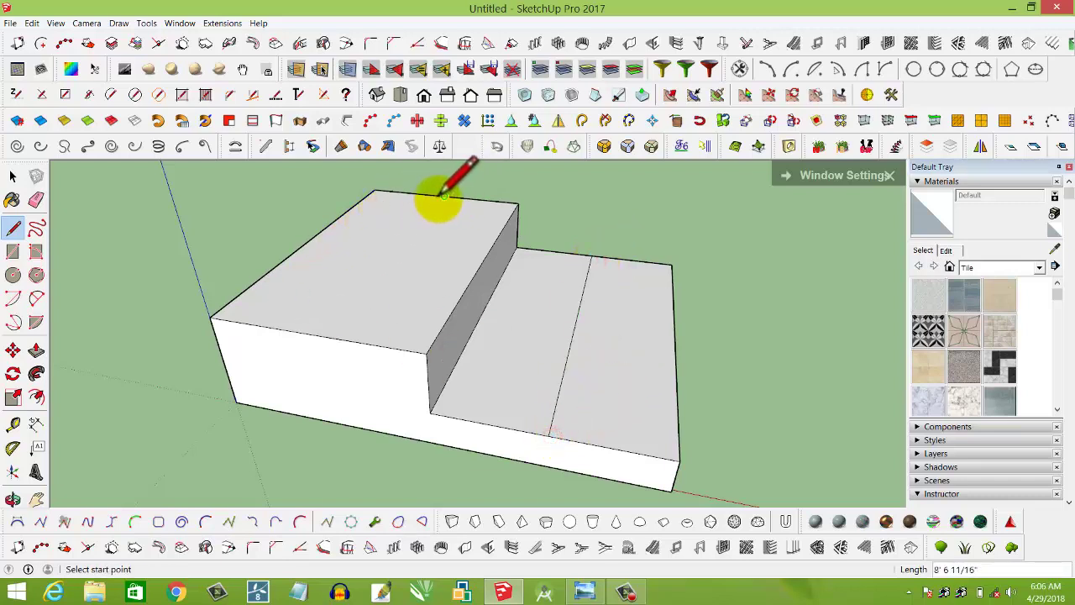
middle_click_drag(437, 220, 403, 177)
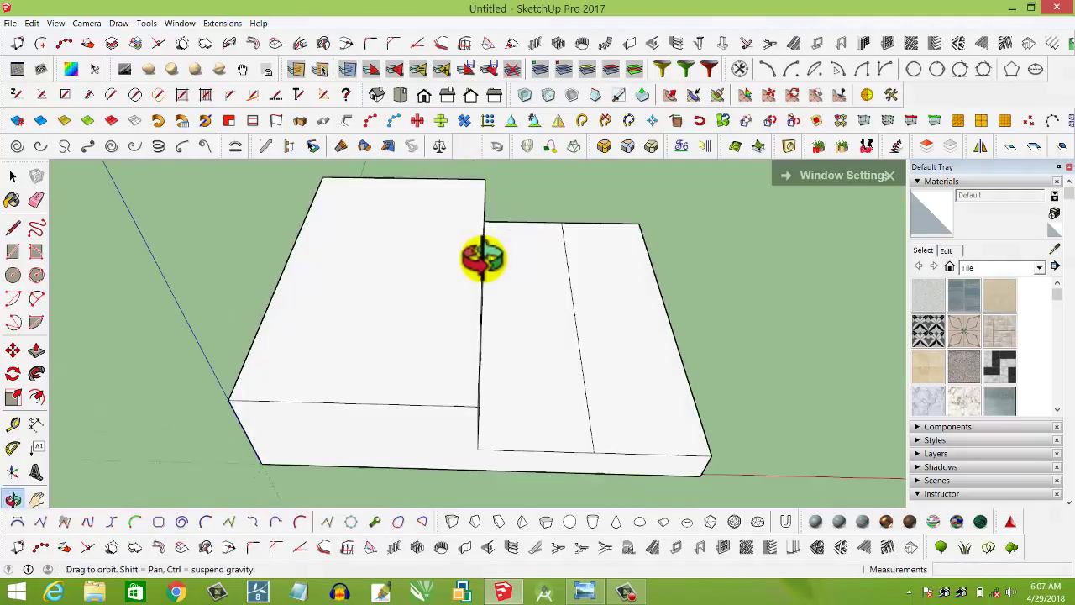
left_click(403, 177)
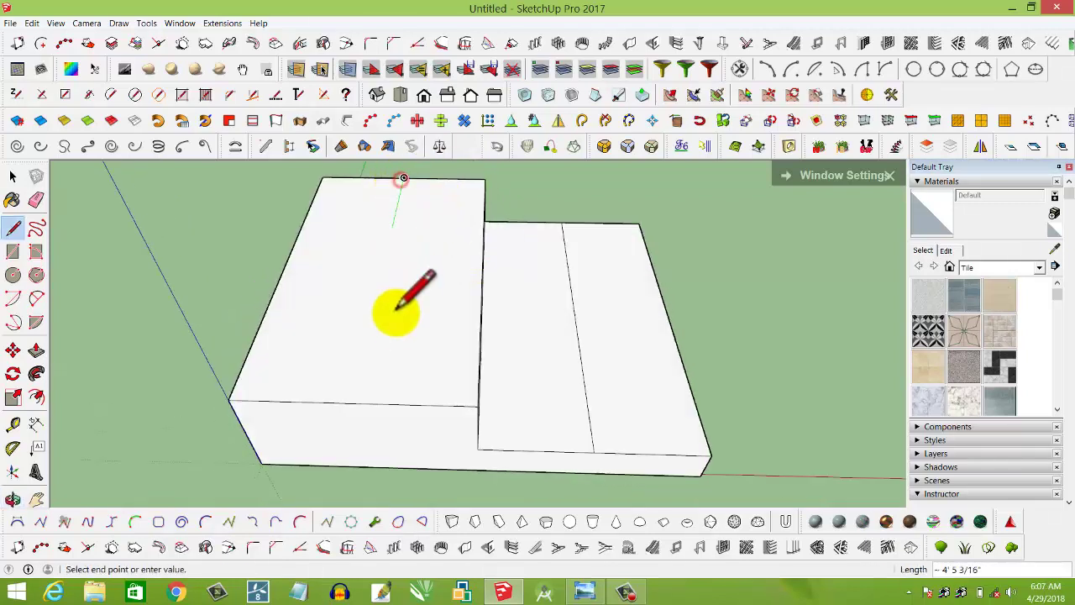
left_click(351, 402)
mouse_move(530, 372)
middle_mouse_down()
mouse_move(585, 328)
mouse_move(391, 289)
middle_mouse_up()
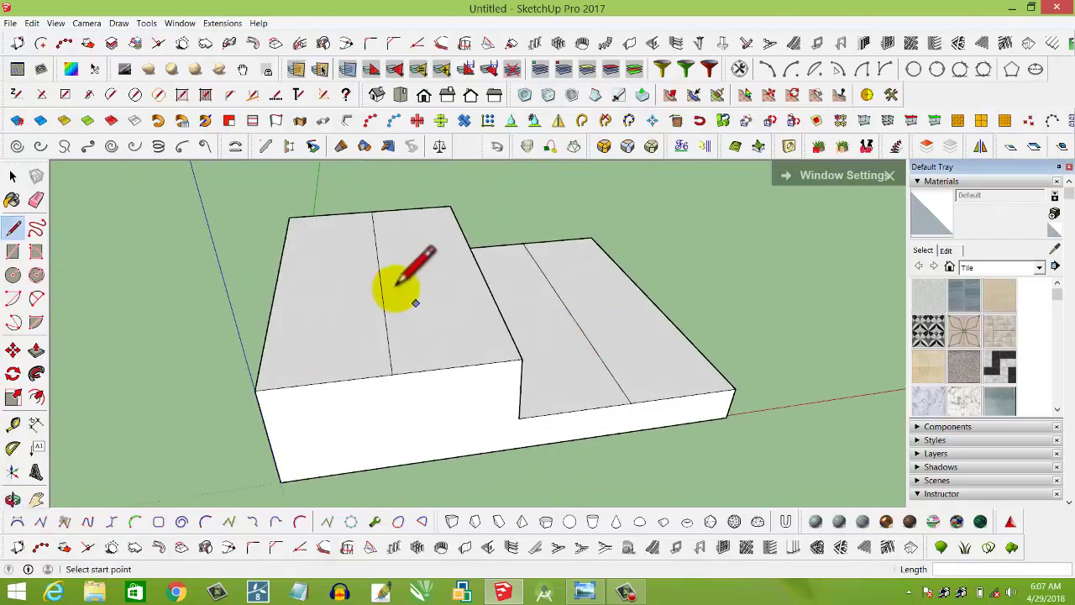
mouse_move(391, 348)
middle_mouse_down()
mouse_move(376, 319)
mouse_move(385, 323)
middle_mouse_up()
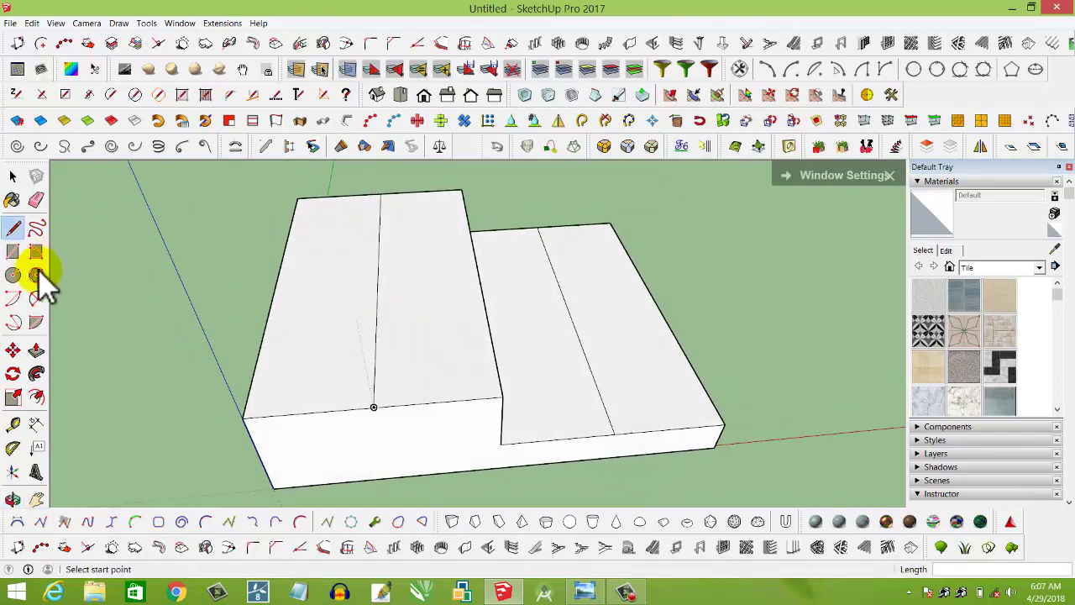
Step: Pull the upper tier's left part higher and raise the middle strip to a new height
left_click(36, 351)
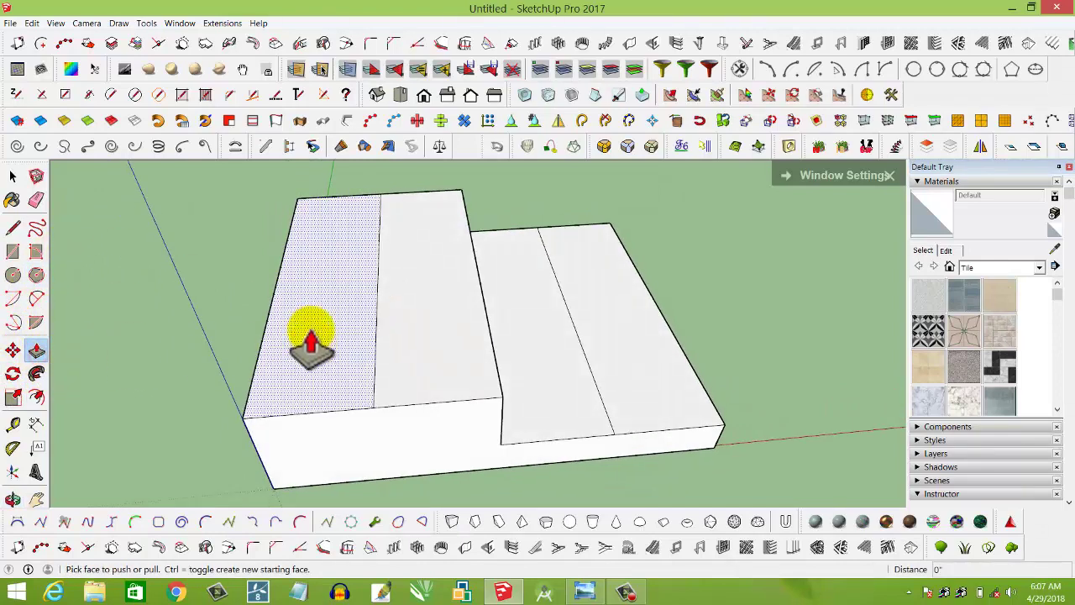
left_click_drag(300, 340, 310, 332)
left_click(418, 371)
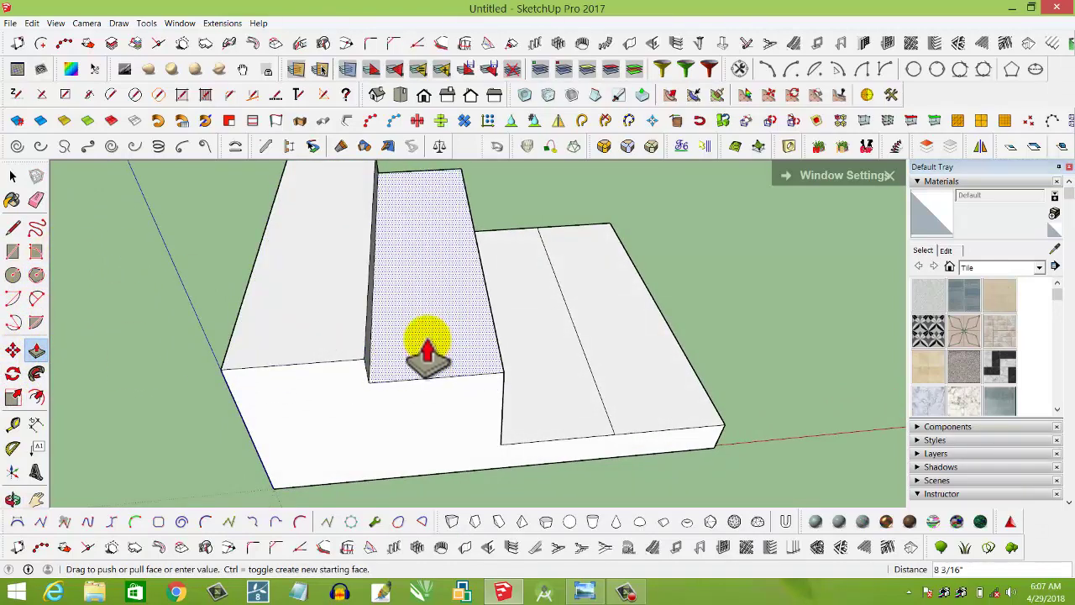
left_click(429, 364)
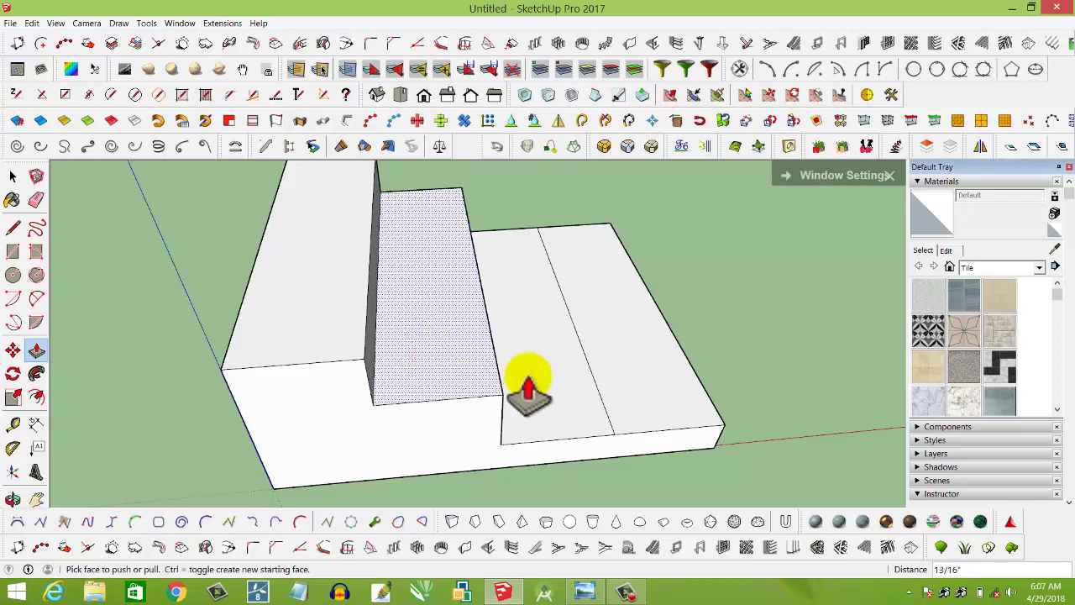
mouse_move(516, 379)
middle_mouse_down()
mouse_move(310, 307)
mouse_move(431, 361)
middle_mouse_up()
scroll(487, 353, "up", 2)
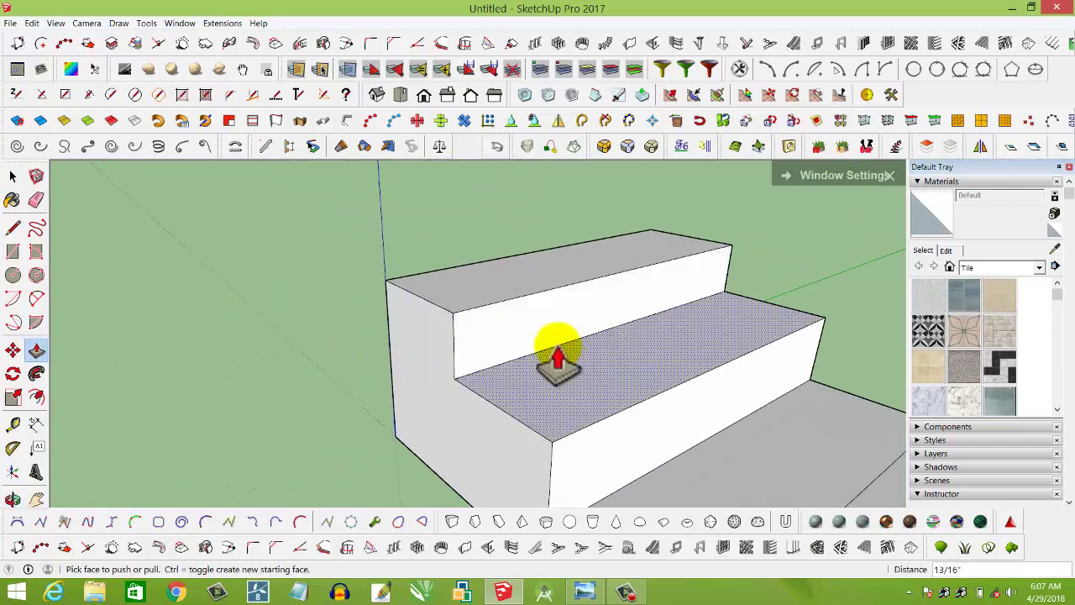
Step: Reset the top step face's depth and pull the side face out to 4' 5 1/8"
left_click(547, 332)
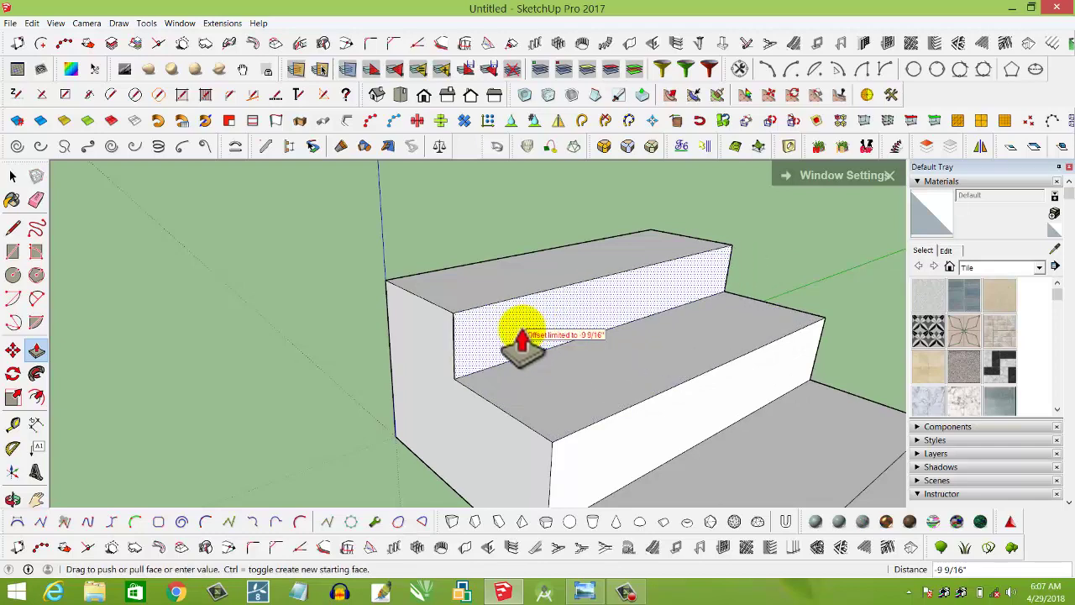
mouse_move(456, 367)
middle_mouse_down()
mouse_move(563, 383)
mouse_move(561, 404)
middle_mouse_up()
left_click(532, 276)
left_click(537, 353)
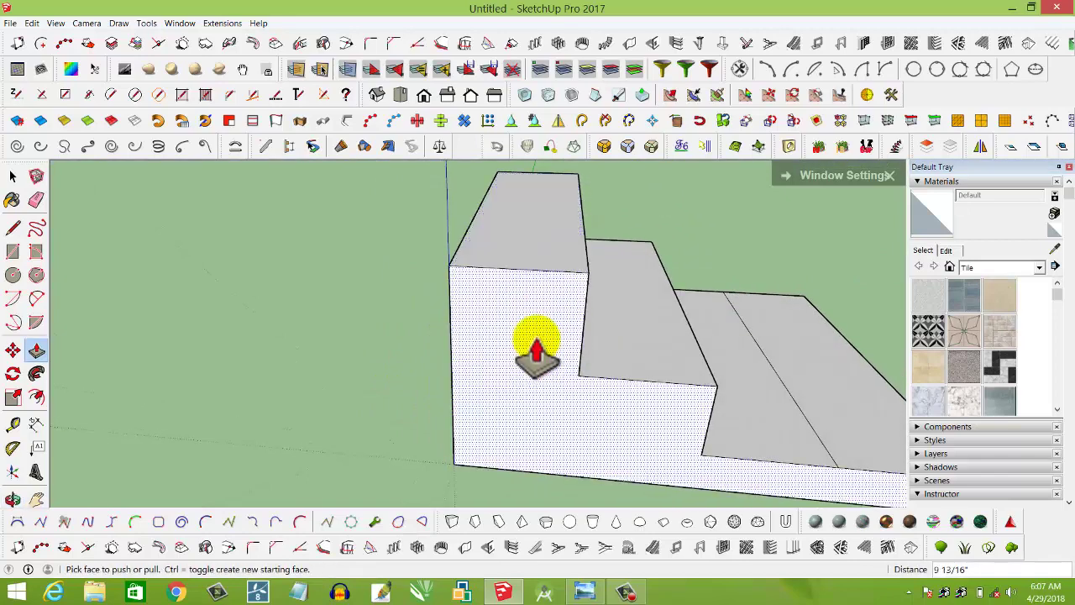
mouse_move(538, 353)
middle_mouse_down()
mouse_move(644, 359)
mouse_move(456, 360)
middle_mouse_up()
left_click(504, 310)
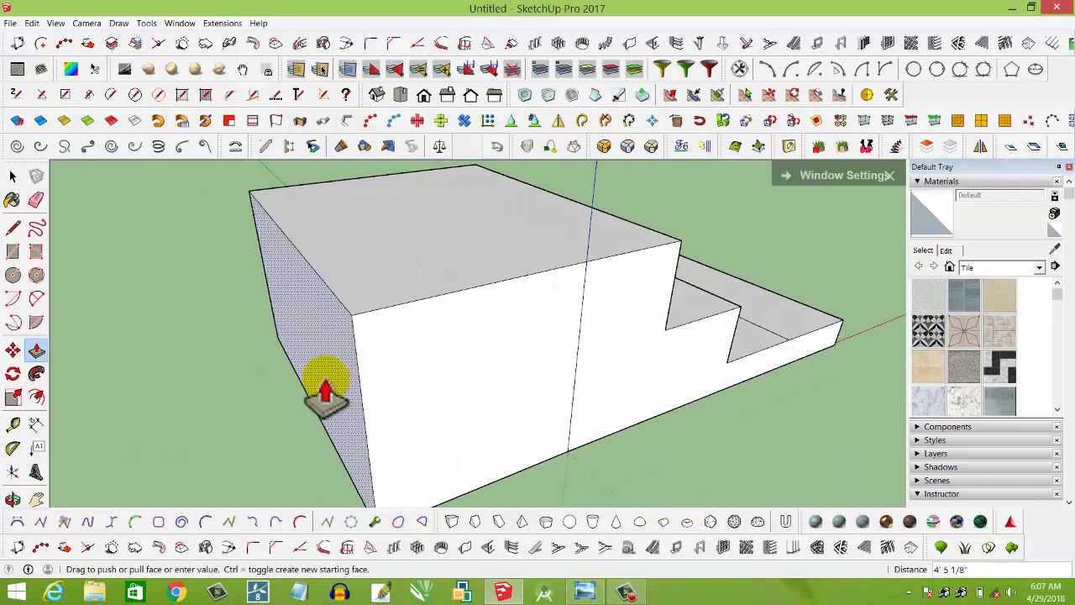
left_click(326, 395)
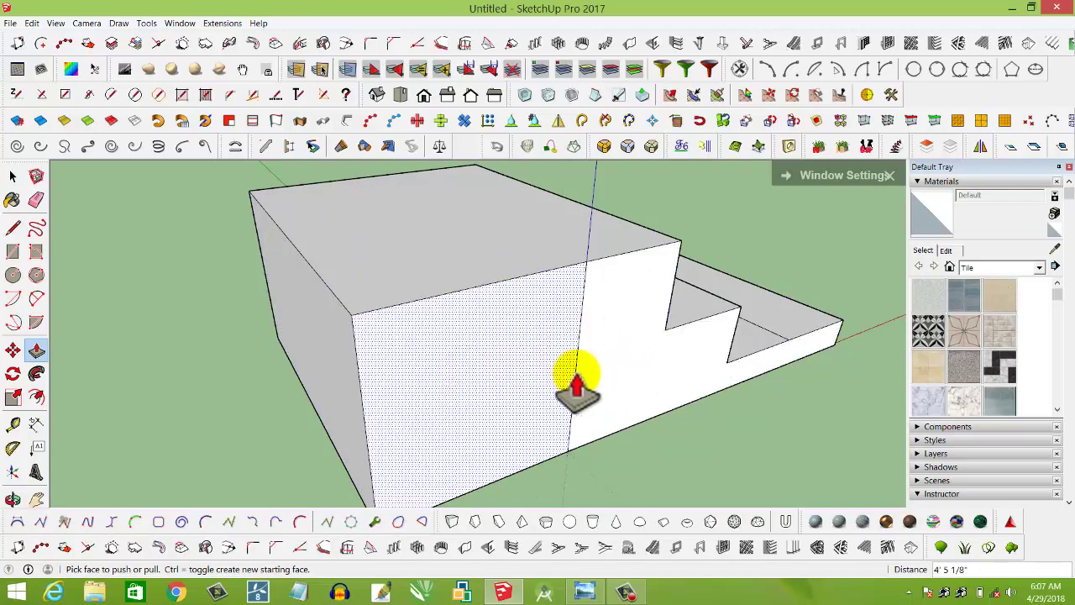
mouse_move(547, 384)
middle_mouse_down()
mouse_move(319, 353)
mouse_move(359, 434)
mouse_move(408, 431)
middle_mouse_up()
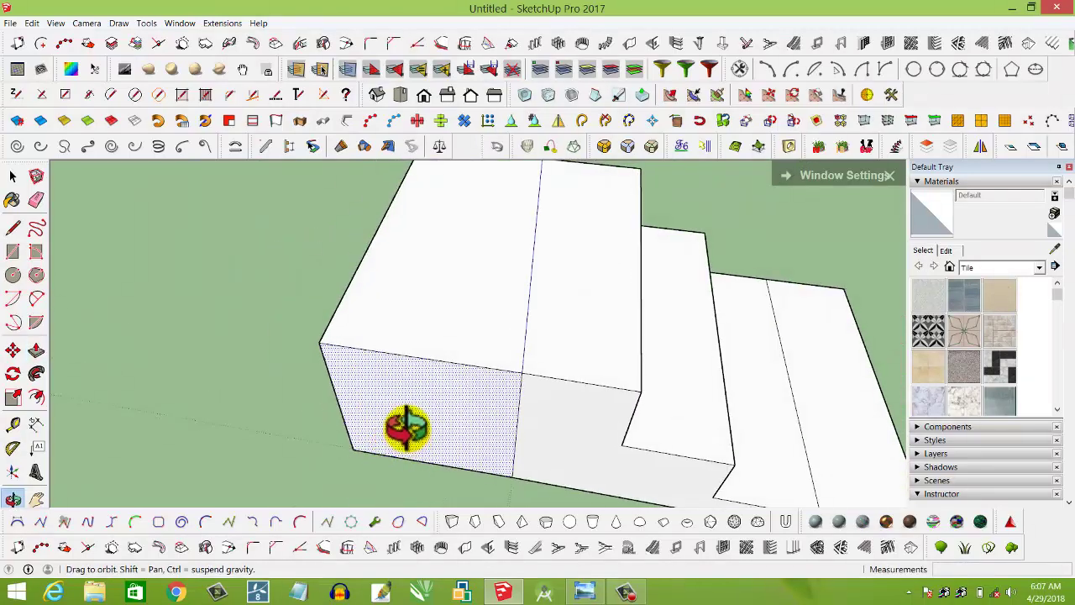
scroll(445, 428, "up", 2)
scroll(470, 404, "up", 1)
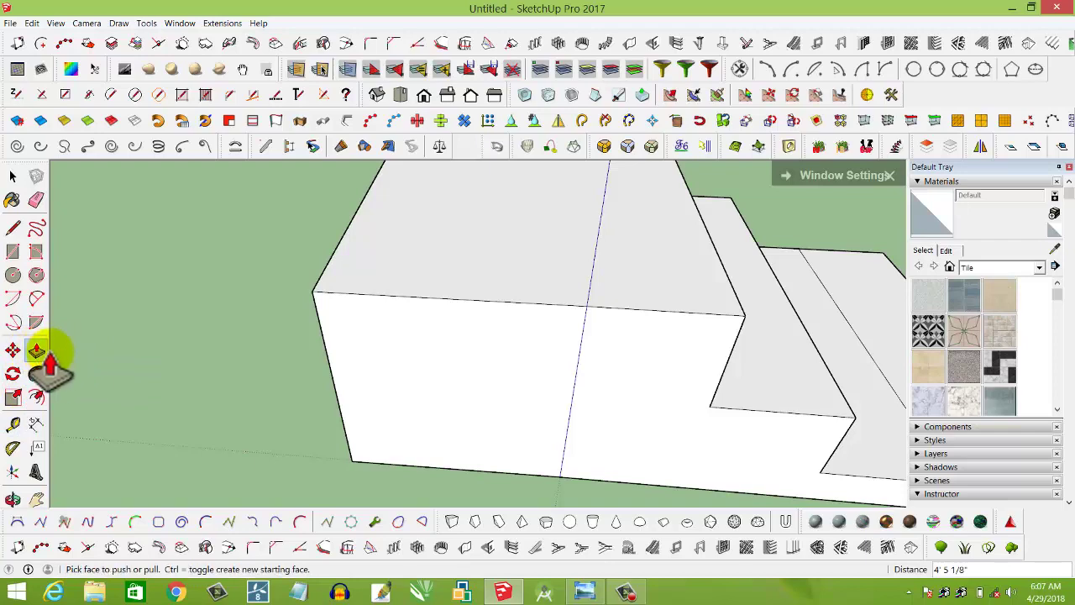
middle_click_drag(210, 374, 316, 374)
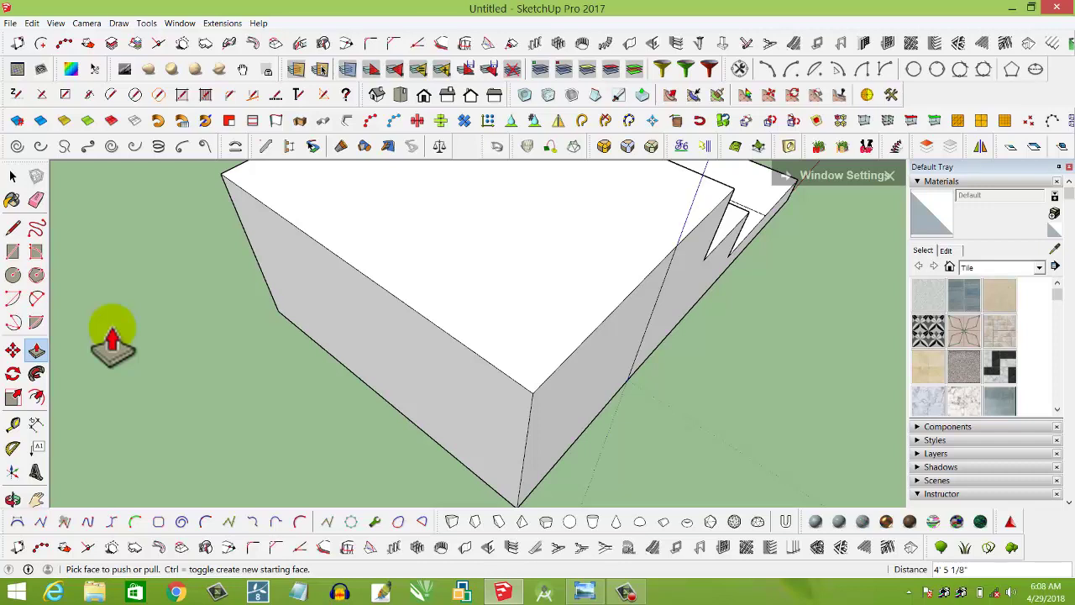
Step: Dimension the tall block's top front edge as 8' 6 1/8", placed above the edge
left_click(39, 424)
key("o")
middle_click_drag(190, 371, 322, 376)
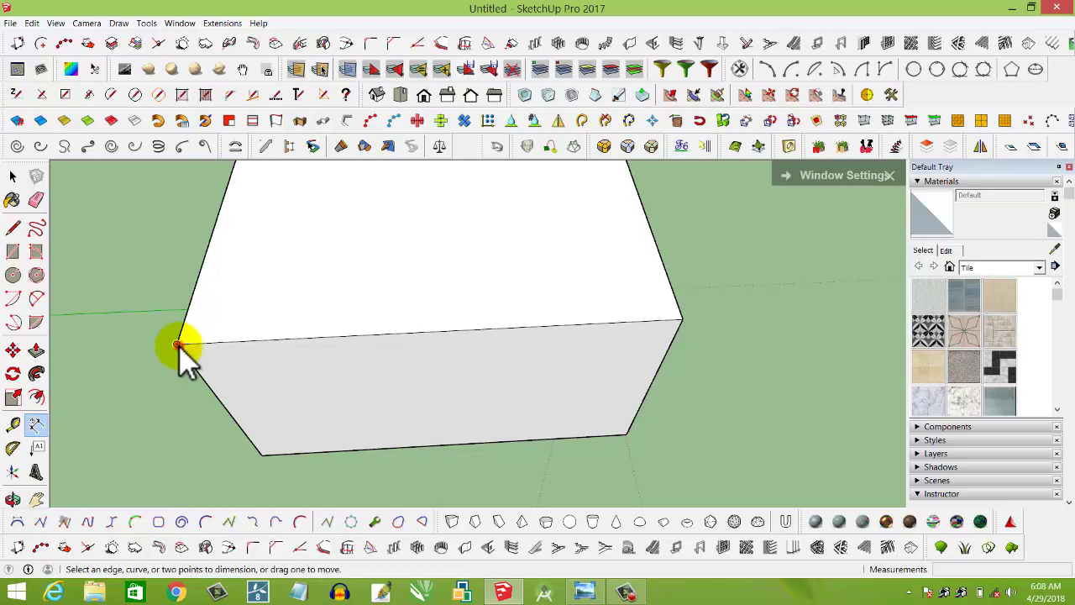
left_click(176, 345)
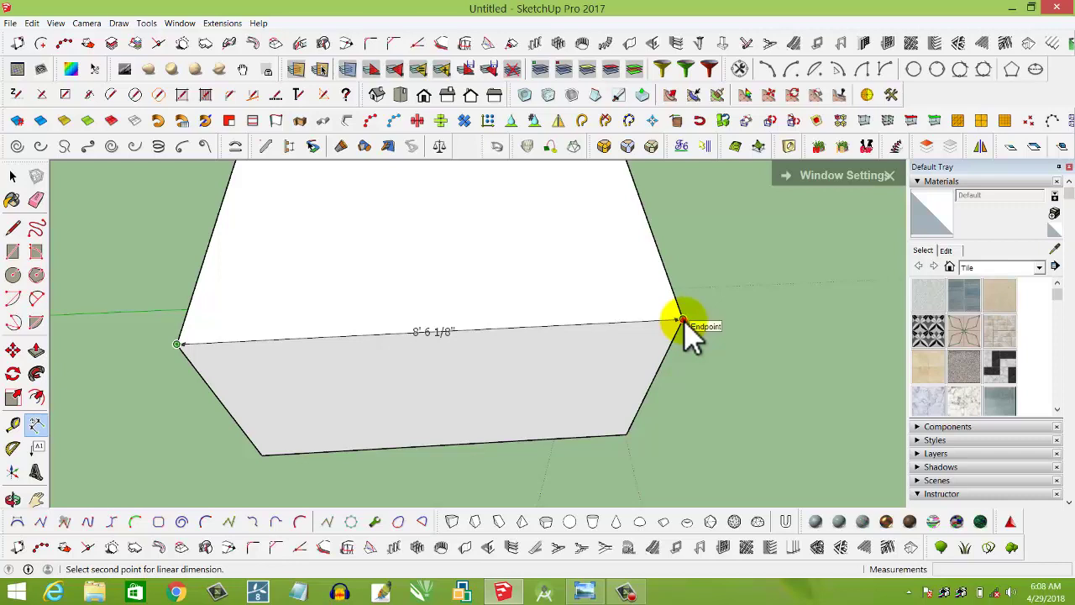
left_click(684, 320)
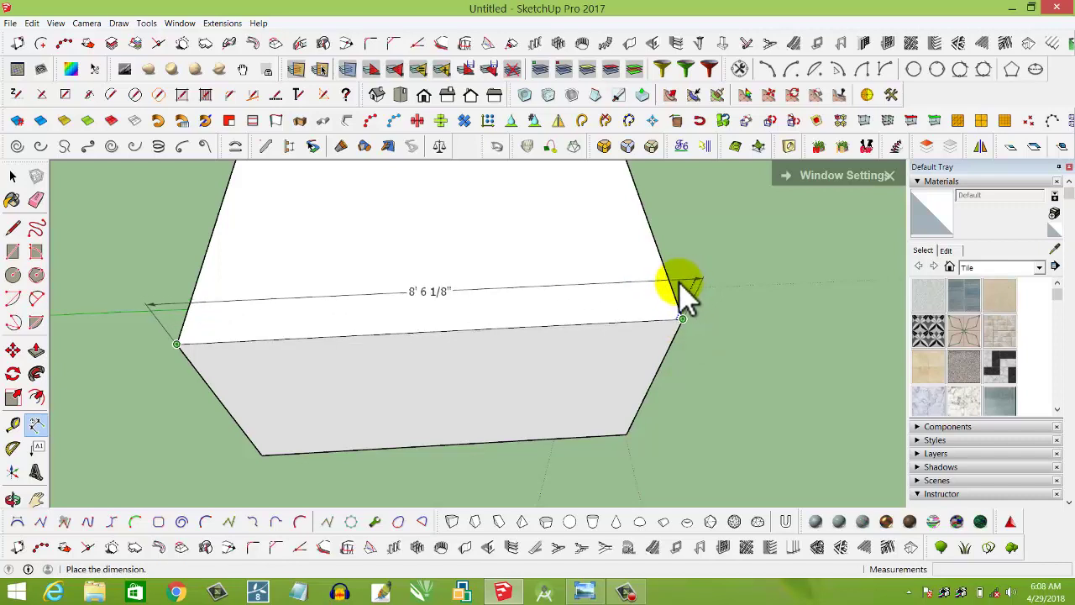
left_click(681, 280)
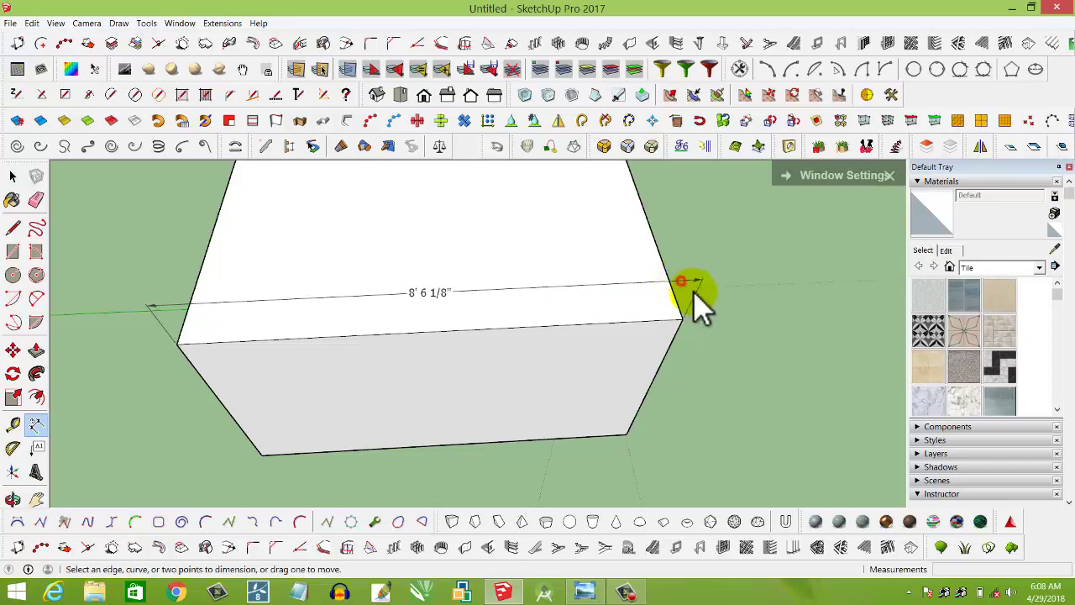
mouse_move(698, 300)
middle_mouse_down()
mouse_move(277, 249)
mouse_move(650, 199)
middle_mouse_up()
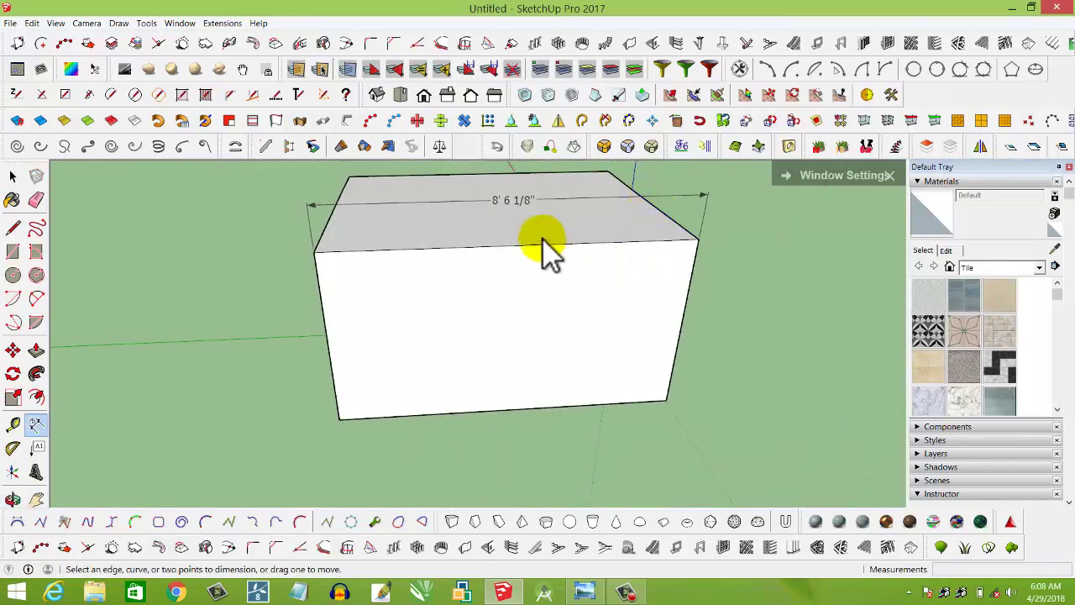
scroll(537, 195, "up", 3)
scroll(488, 208, "up", 1)
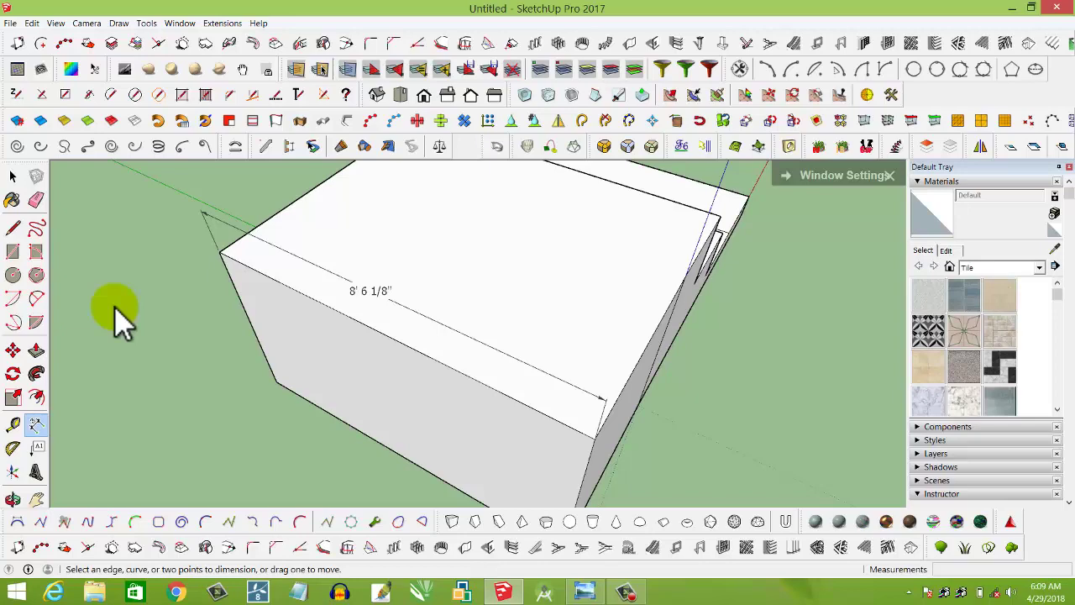
mouse_move(114, 306)
middle_mouse_down()
mouse_move(569, 314)
mouse_move(521, 295)
mouse_move(518, 312)
mouse_move(442, 281)
mouse_move(446, 288)
middle_mouse_up()
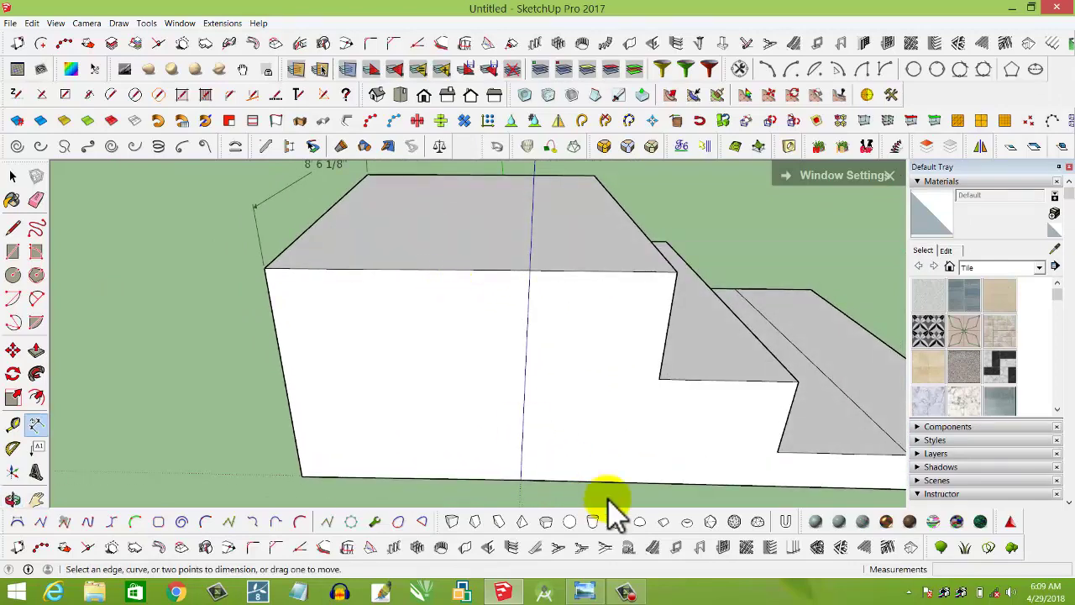